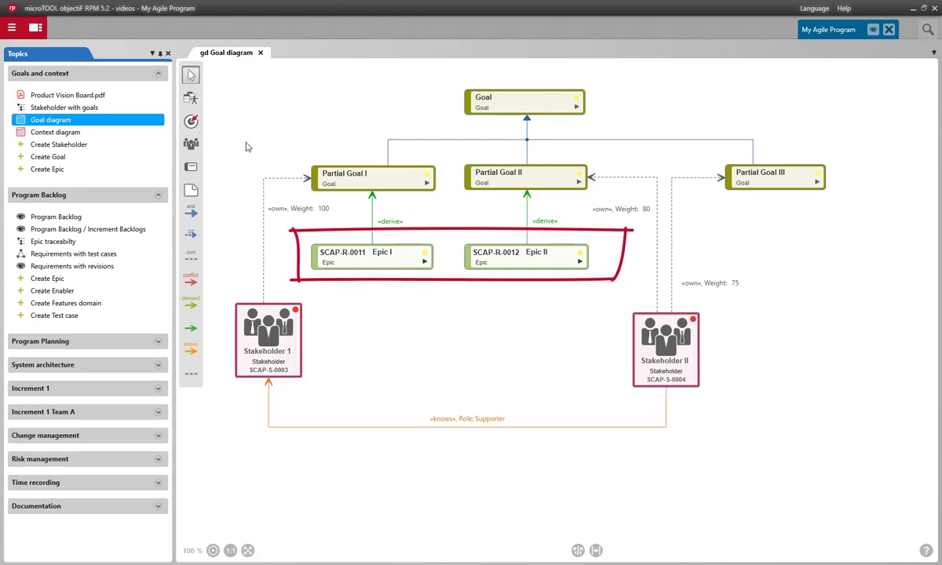
- Open the Program Backlog and look through its Epics and Features Domain A sections, leaving Epics expanded
left_click(79, 217)
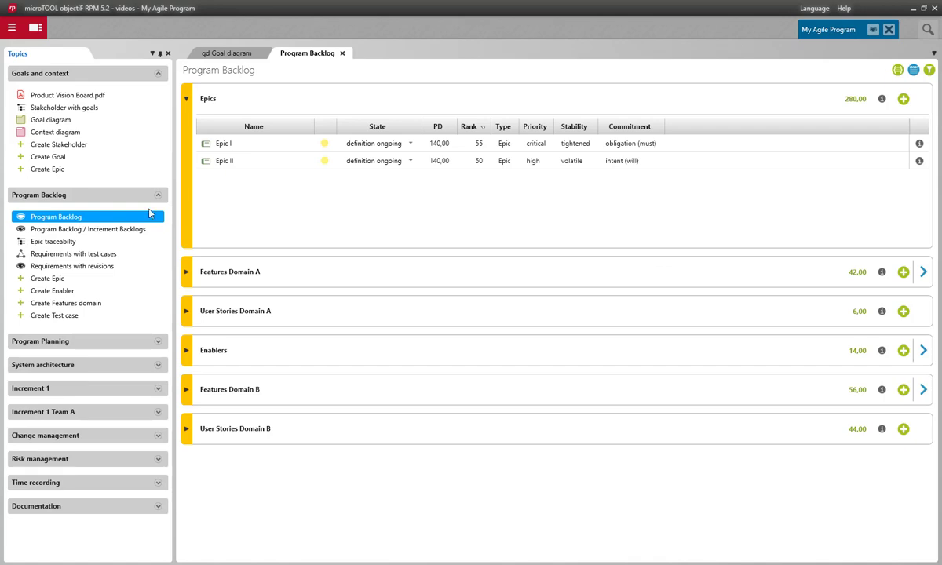
left_click(187, 100)
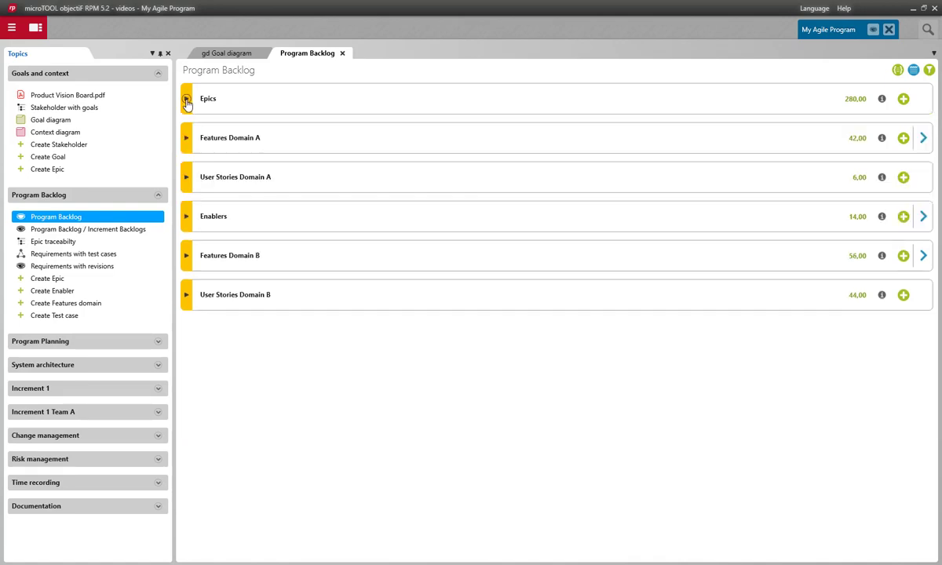
left_click(187, 139)
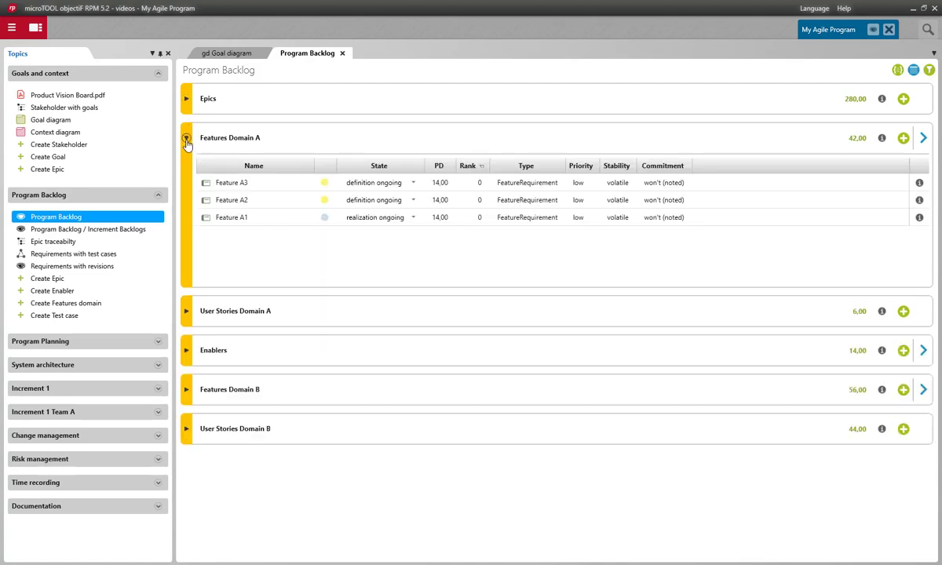
left_click(187, 139)
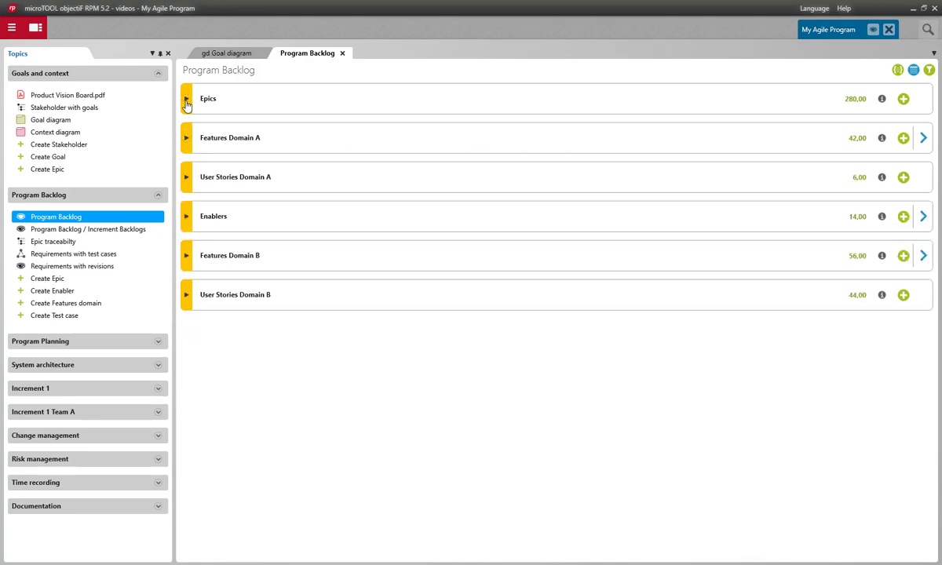
left_click(186, 100)
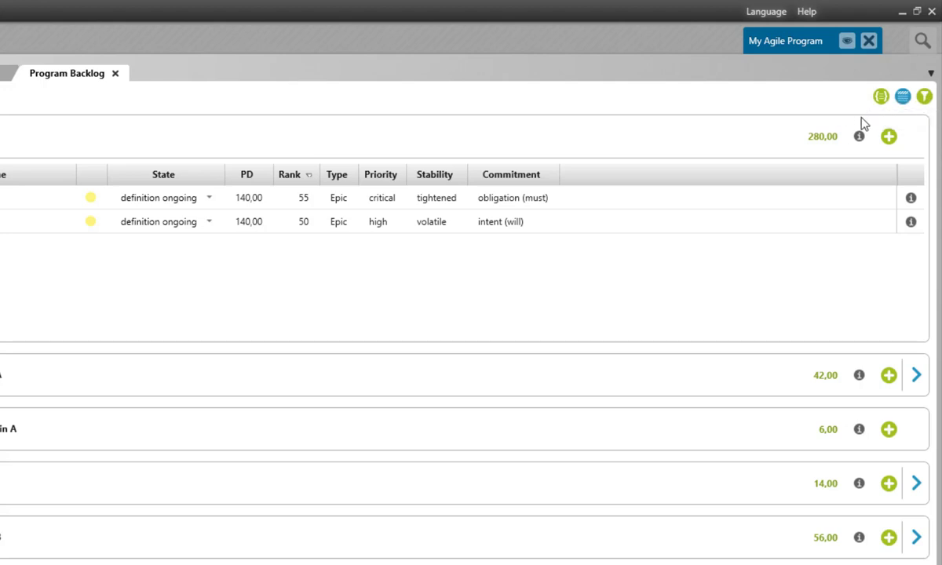
- Start a new epic in the Epics section and name it "Epic III"
left_click(890, 140)
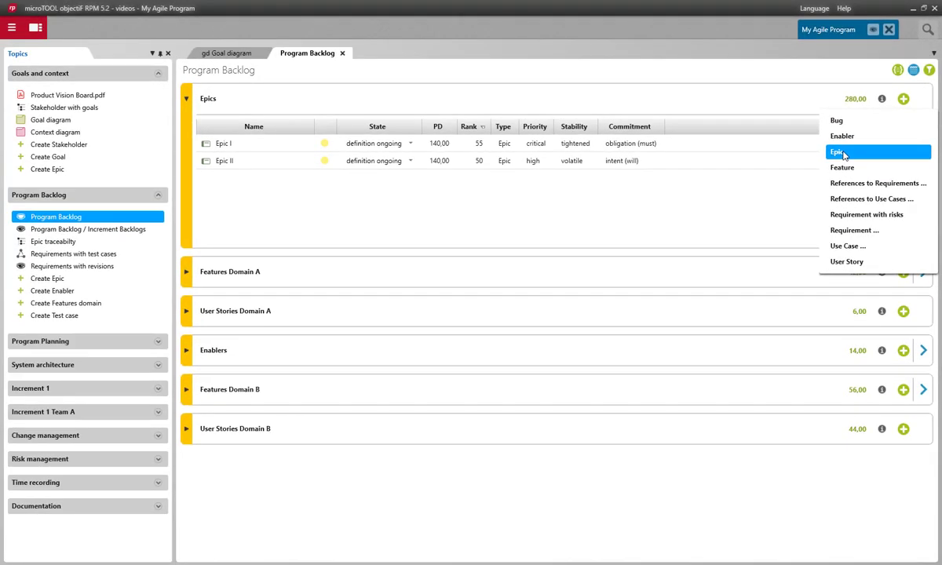
left_click(810, 204)
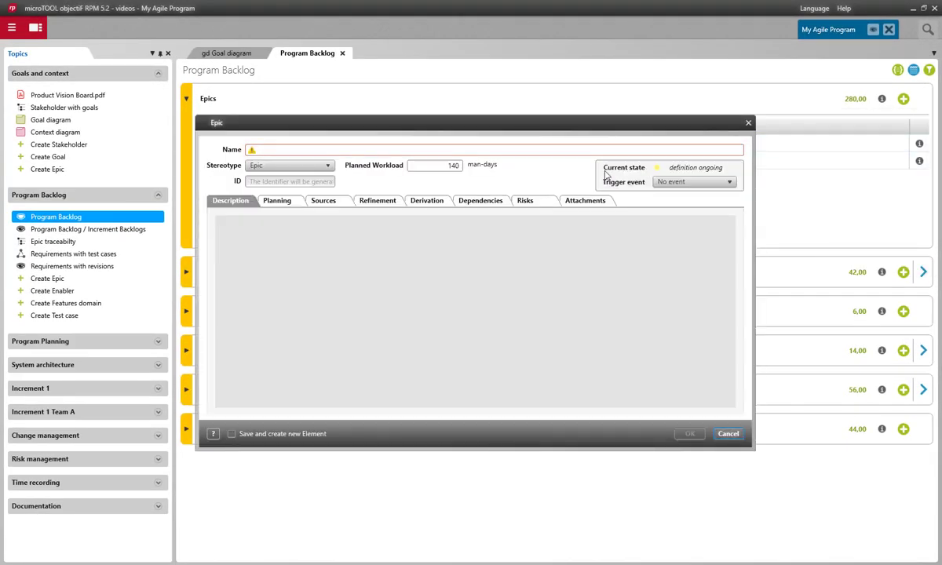
left_click(470, 151)
type("Epic III")
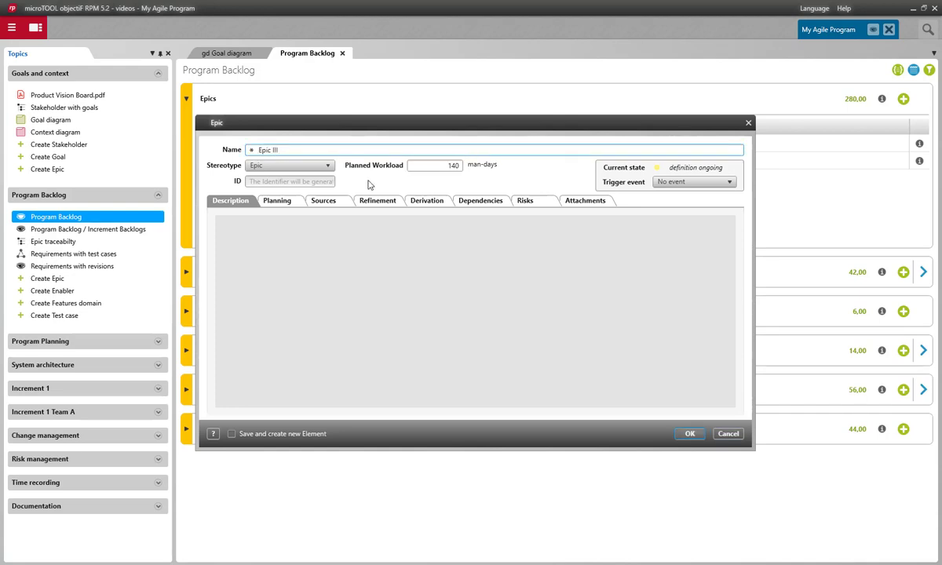
- Add Partial Goal III from the Goals package as a source goal of the new epic and save it
left_click(332, 202)
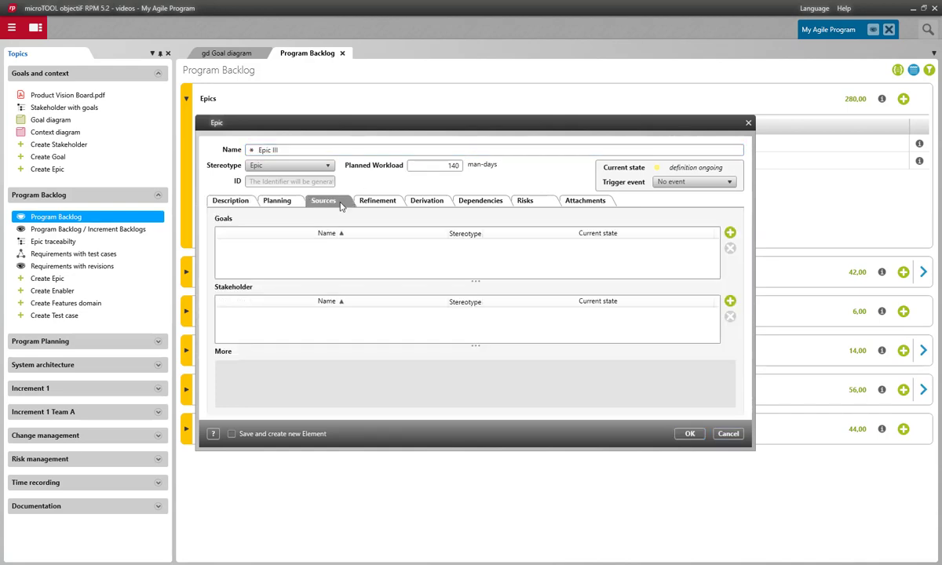
left_click(729, 234)
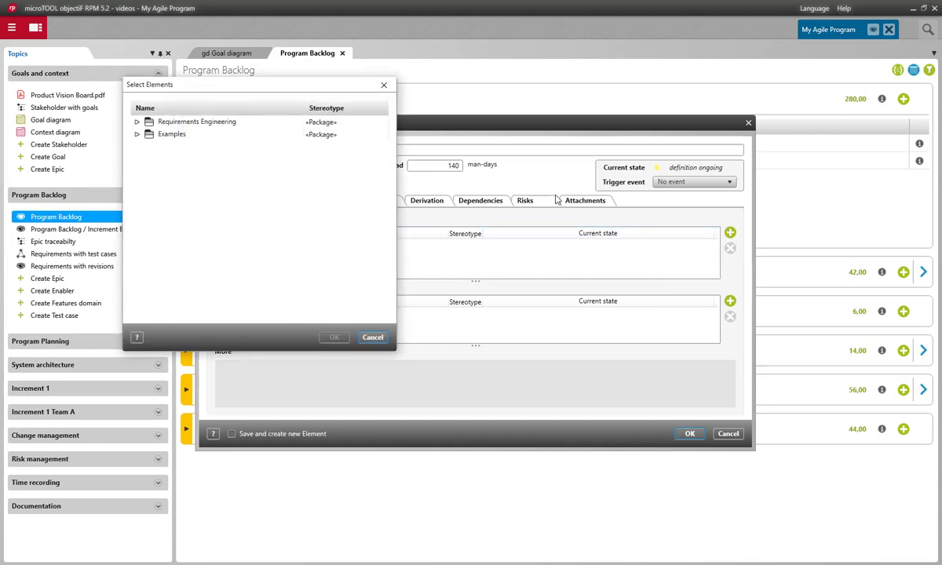
left_click(137, 123)
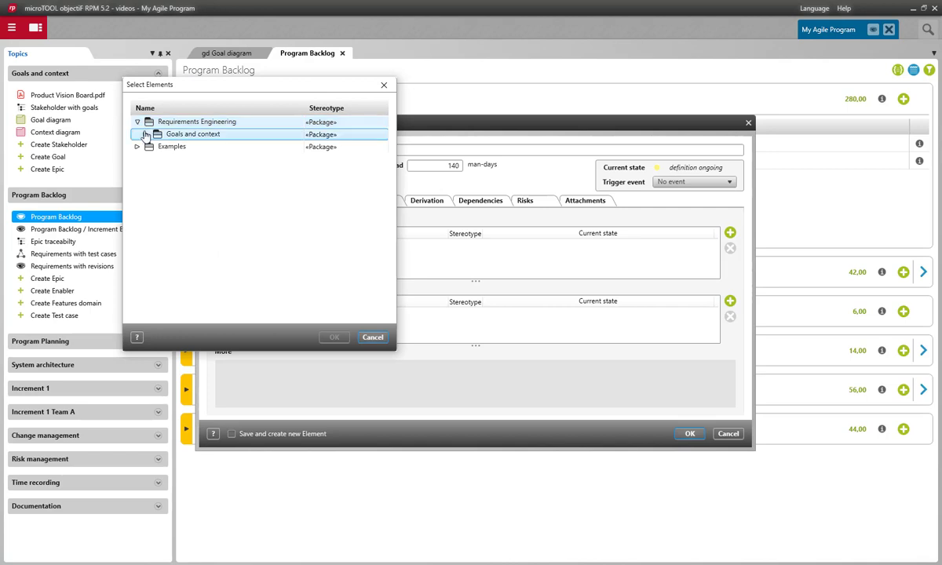
left_click(146, 134)
left_click(154, 147)
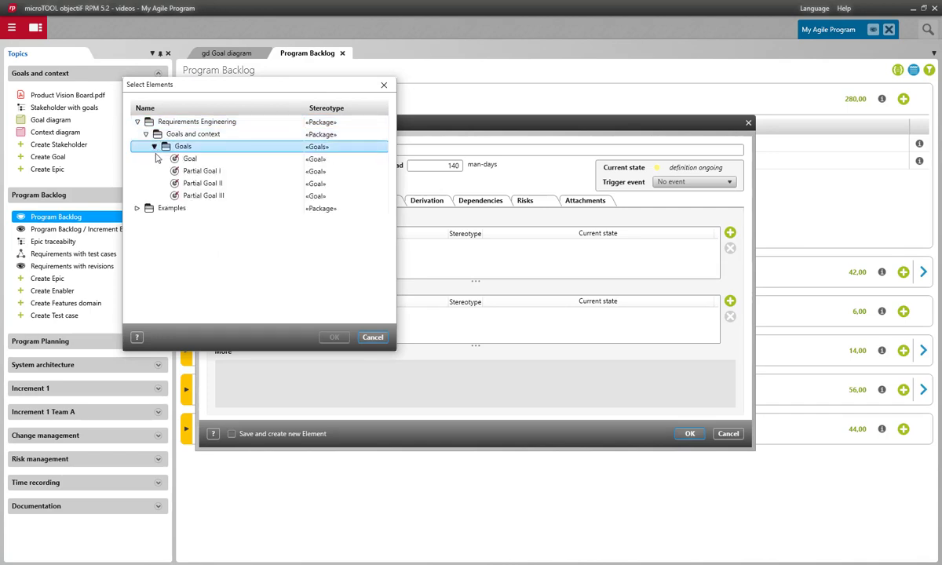
left_click(188, 196)
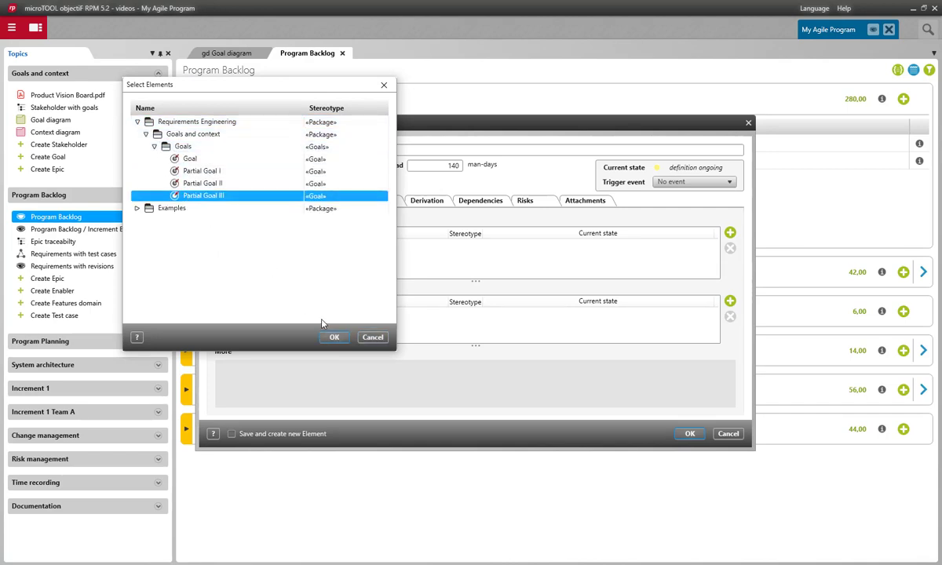
left_click(334, 337)
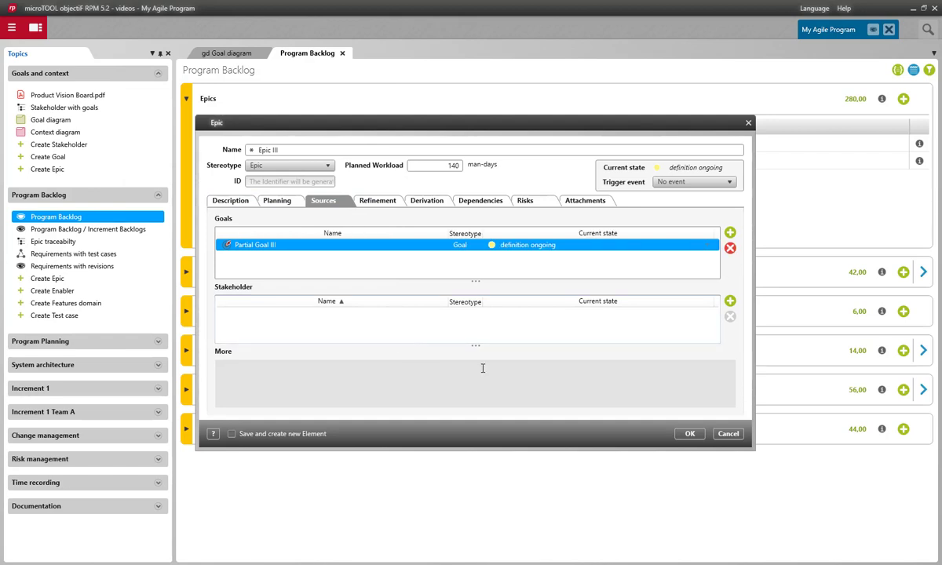
left_click(689, 434)
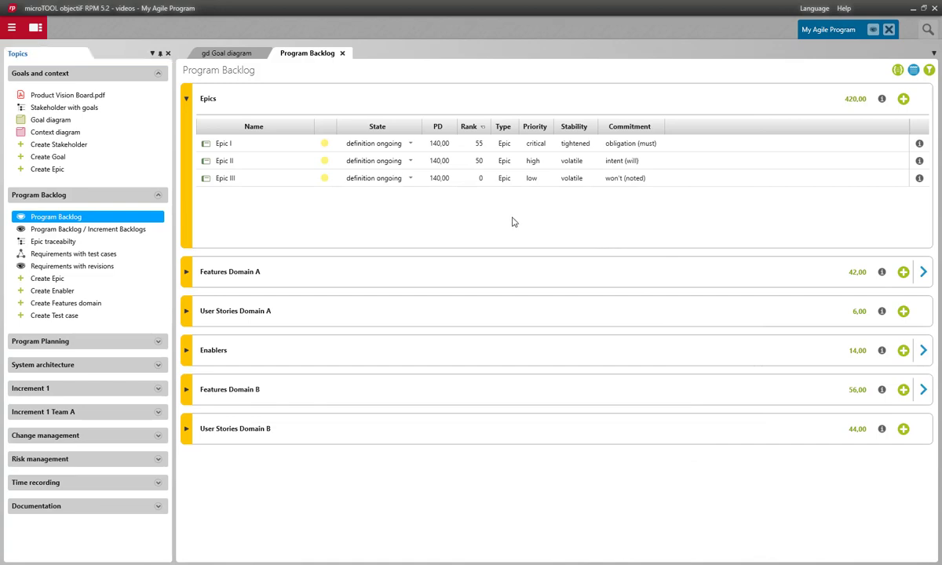
- Set the priority of Epic III to high and its stability to solid
left_click(543, 179)
left_click(548, 179)
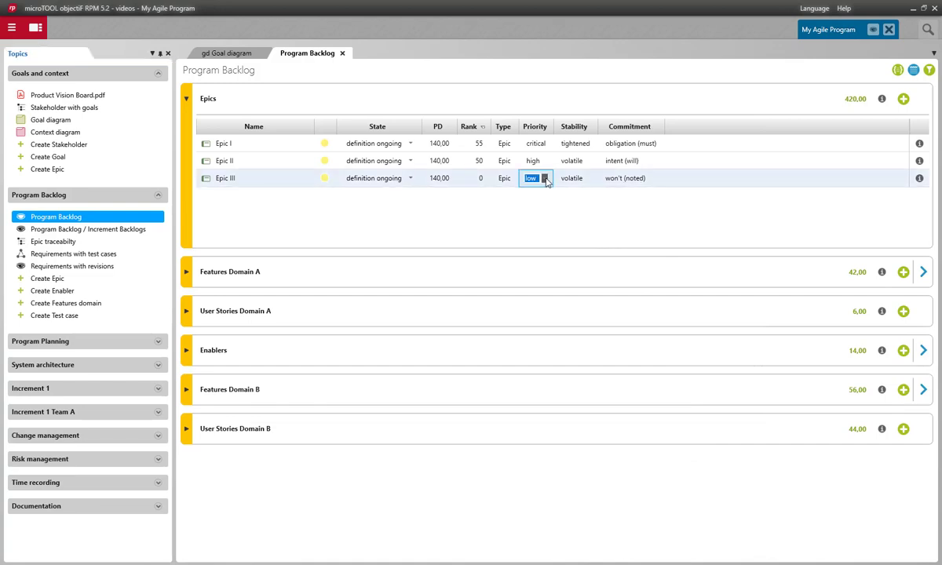
left_click(547, 179)
left_click(534, 199)
left_click(585, 182)
left_click(584, 179)
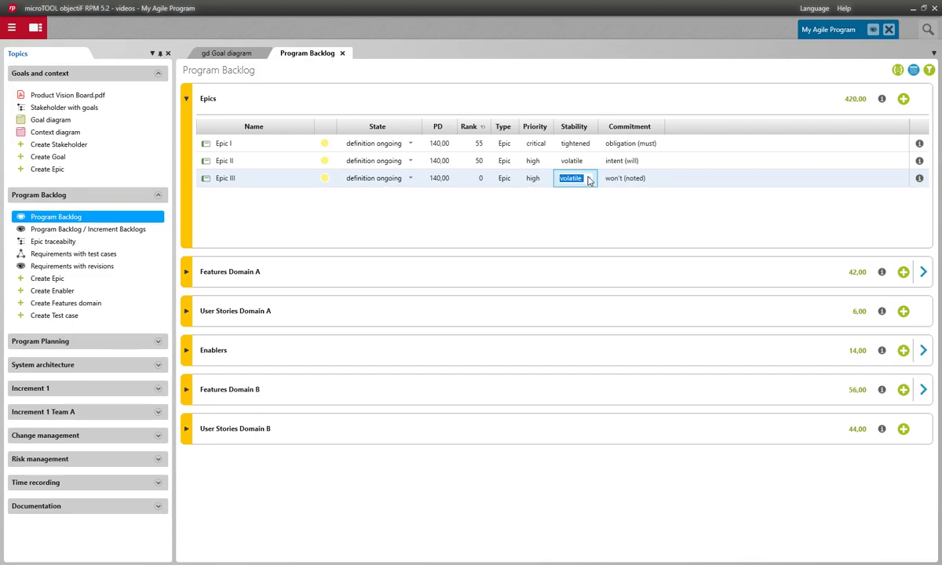
left_click(585, 180)
left_click(542, 211)
- Set the commitment of Epic III to intent (will)
left_click(642, 181)
left_click(642, 182)
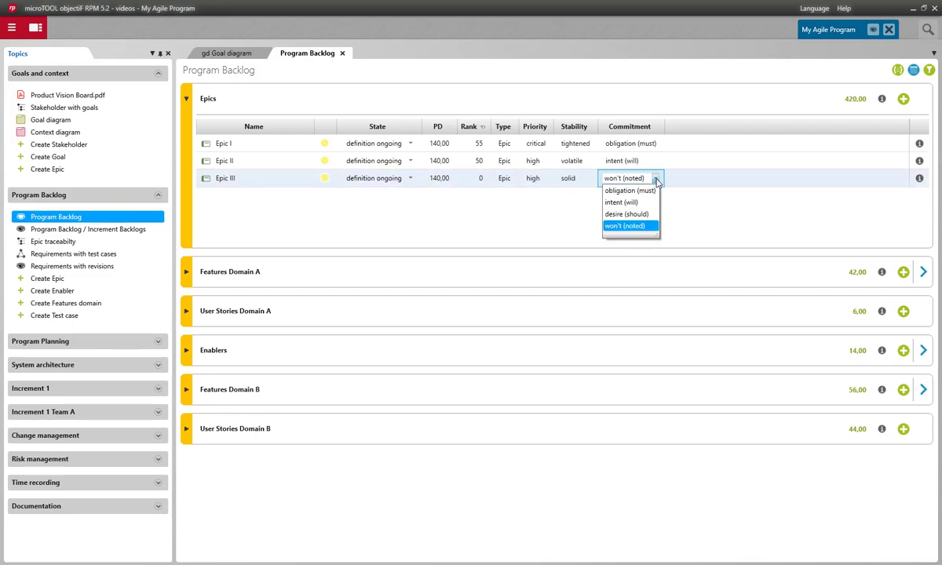
left_click(605, 201)
left_click(610, 216)
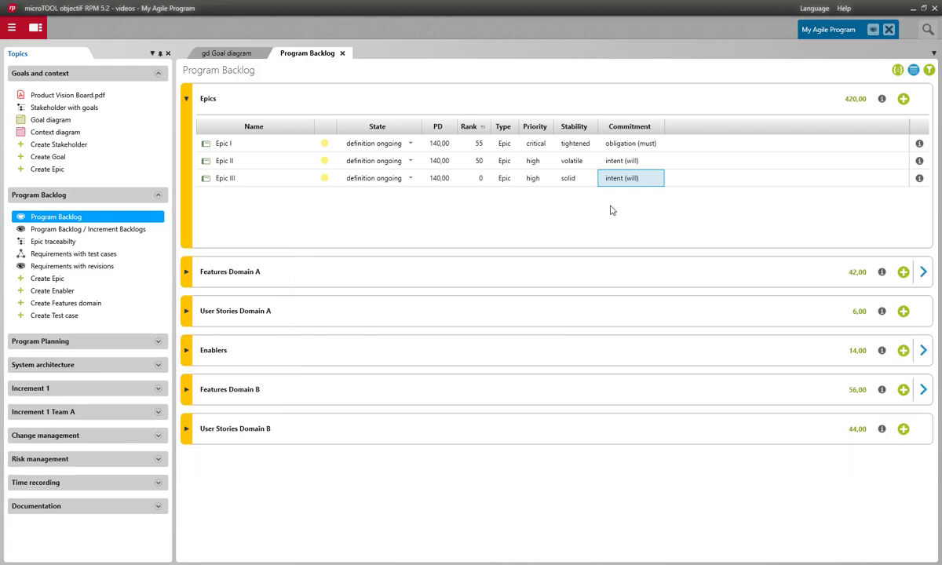
- Create a features domain in the Program Backlog, using Domain C as the replacement for the domain placeholder
left_click(102, 304)
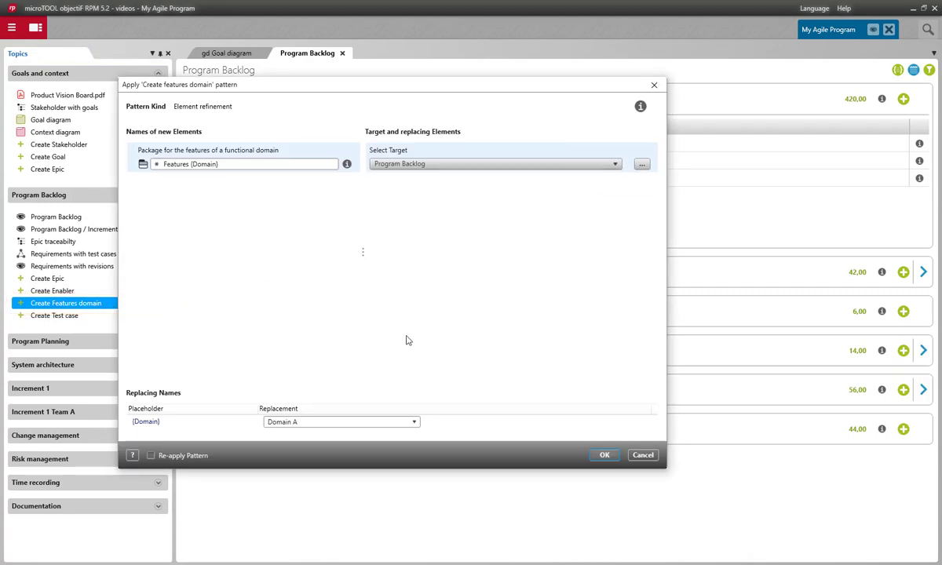
left_click(413, 422)
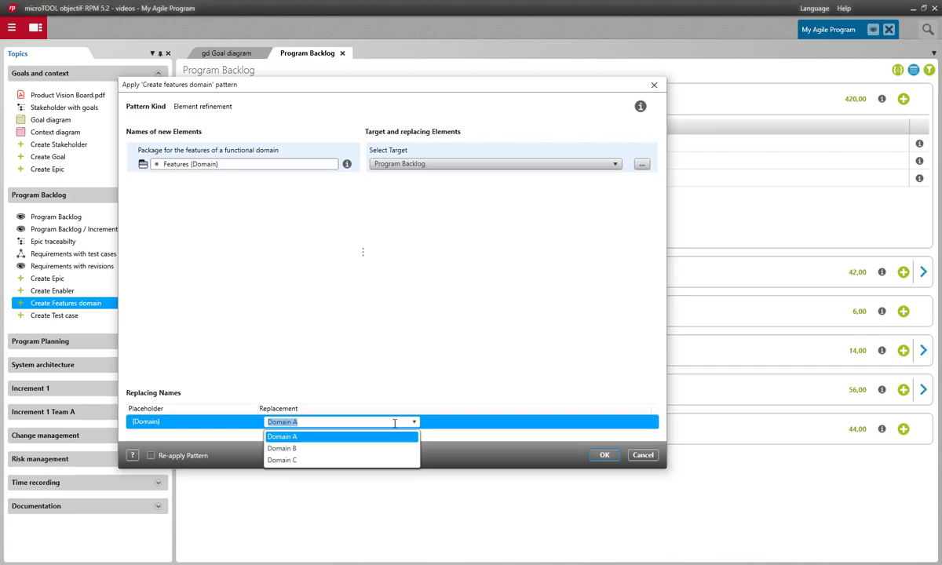
left_click(307, 461)
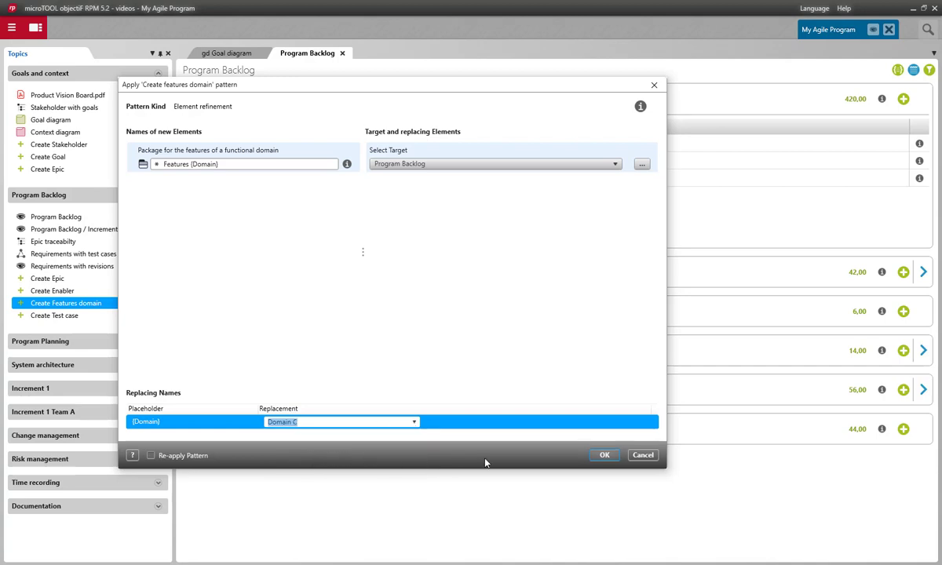
left_click(605, 457)
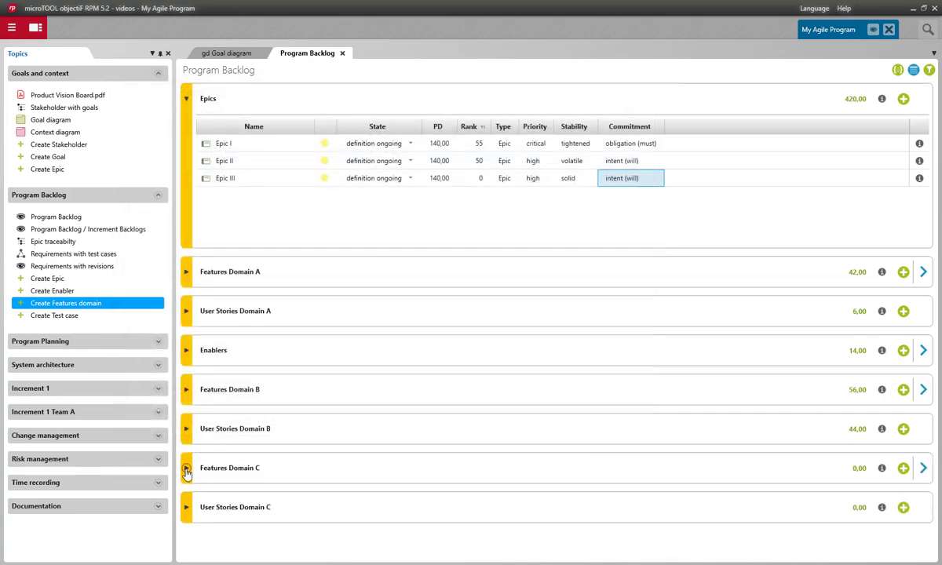
- Inspect the contents of the Features Domain C and User Stories Domain C sections
left_click(186, 469)
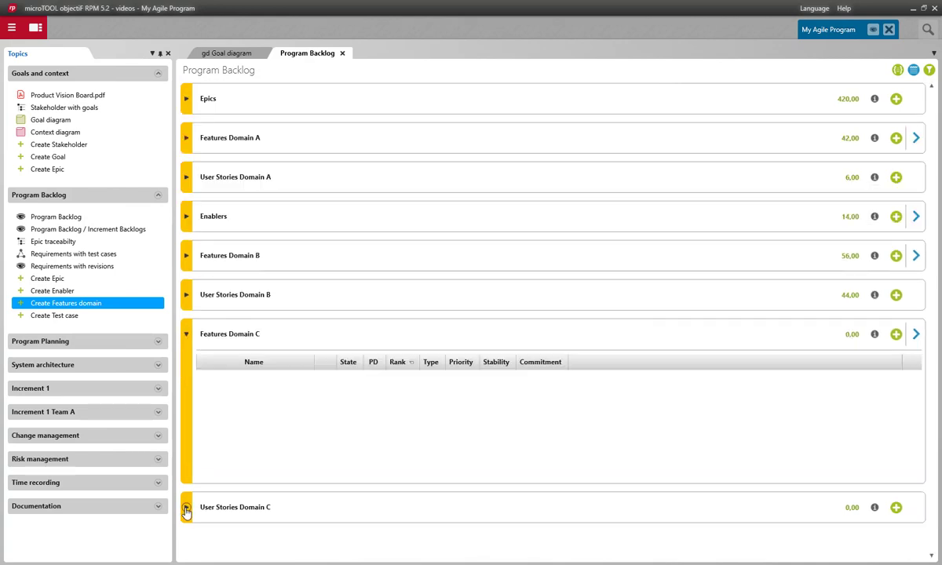
left_click(186, 509)
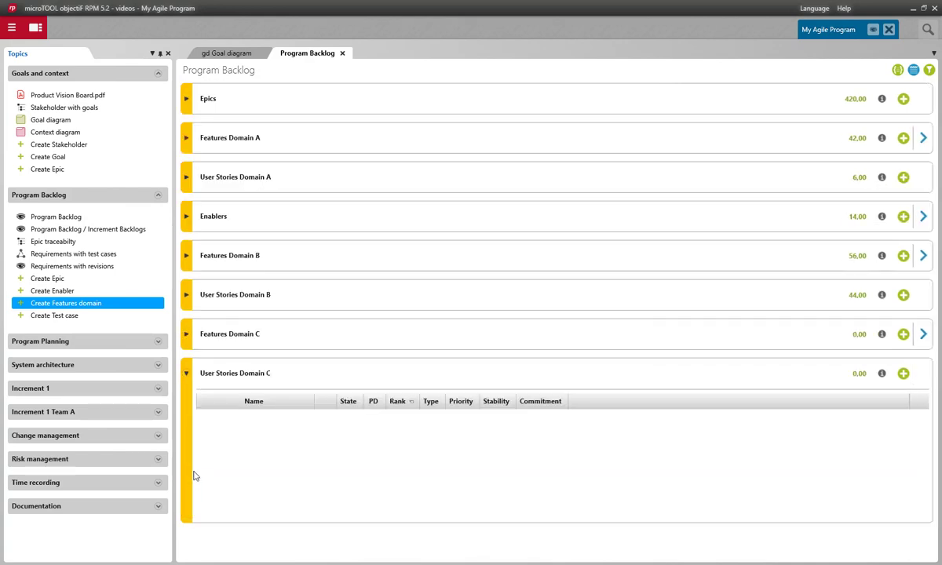
left_click(187, 375)
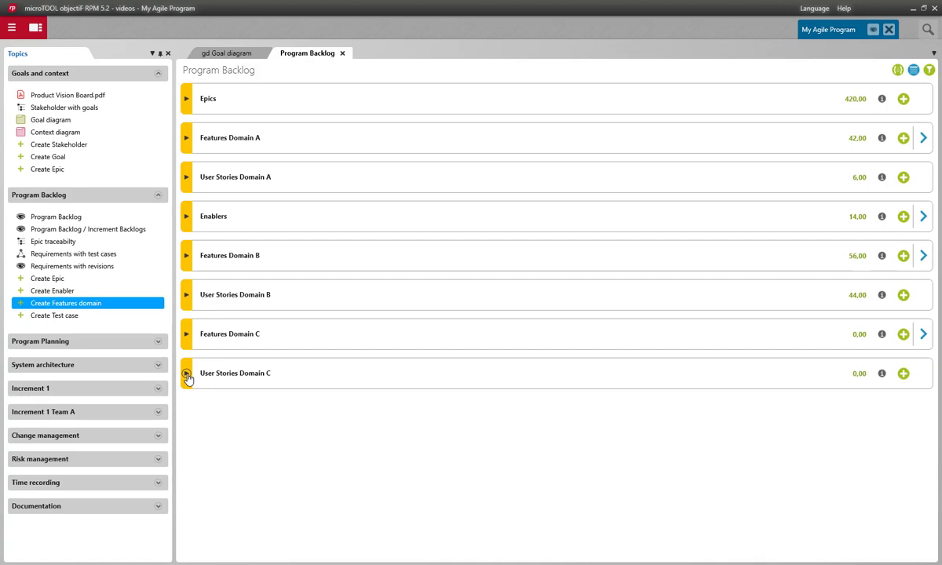
- Start deriving a requirement from Epic III and choose Features Domain C as its destination package
left_click(187, 100)
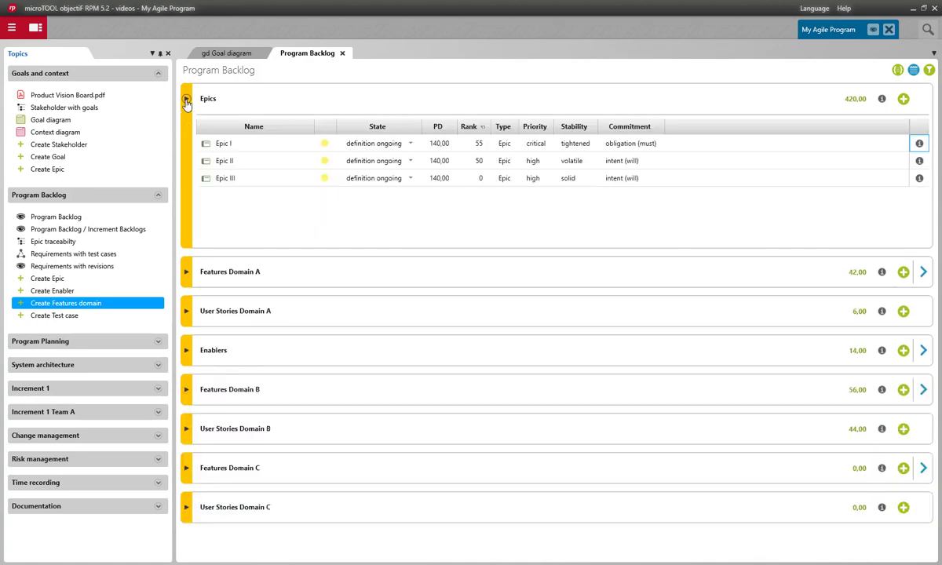
right_click(256, 182)
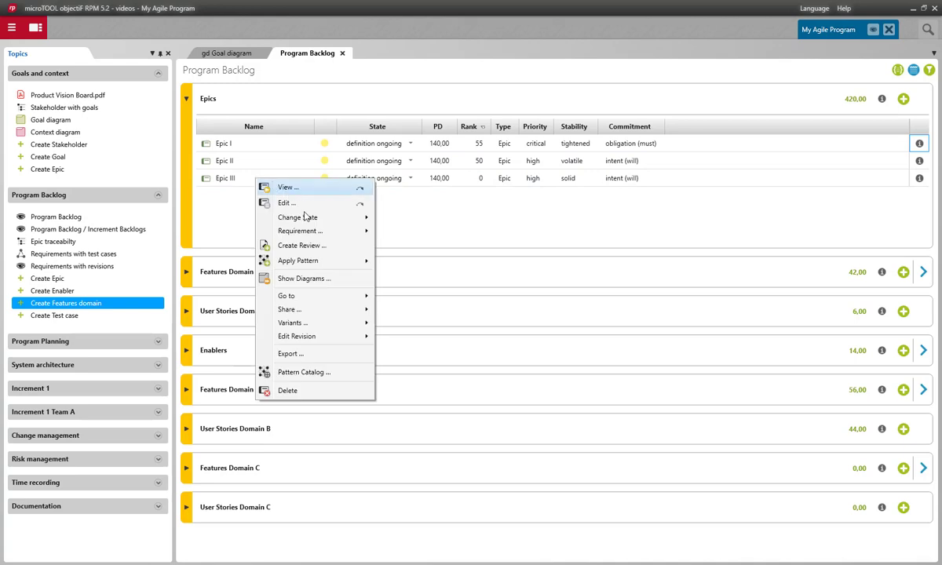
mouse_move(337, 234)
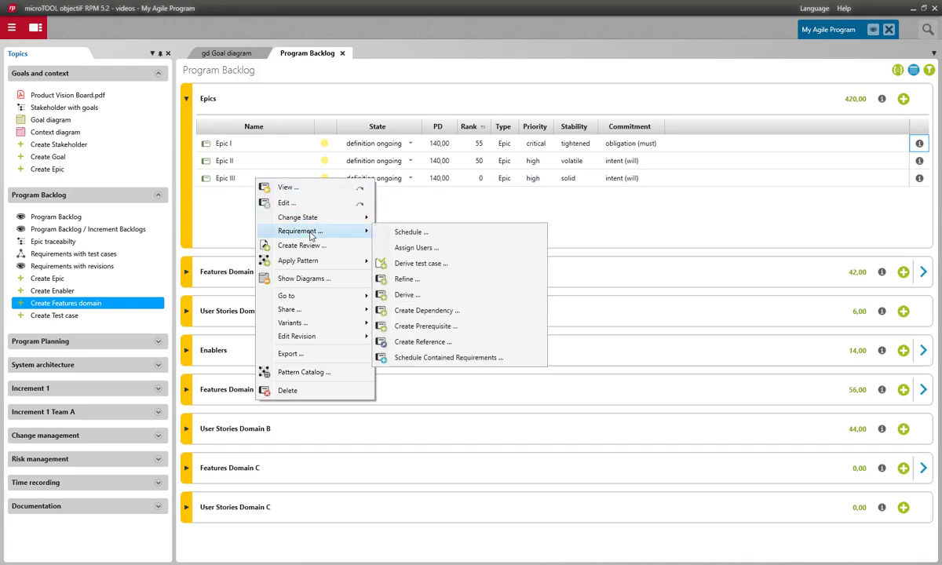
left_click(413, 296)
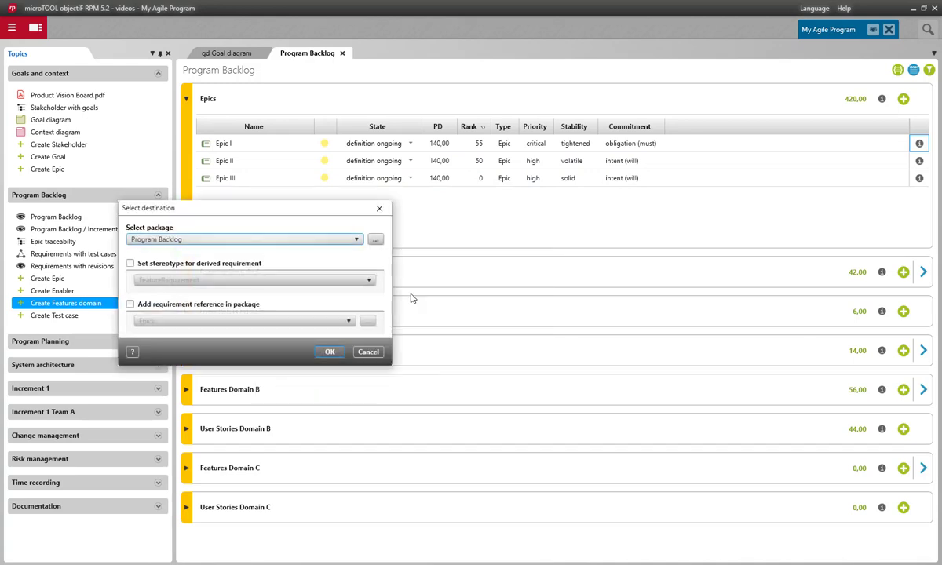
left_click(376, 240)
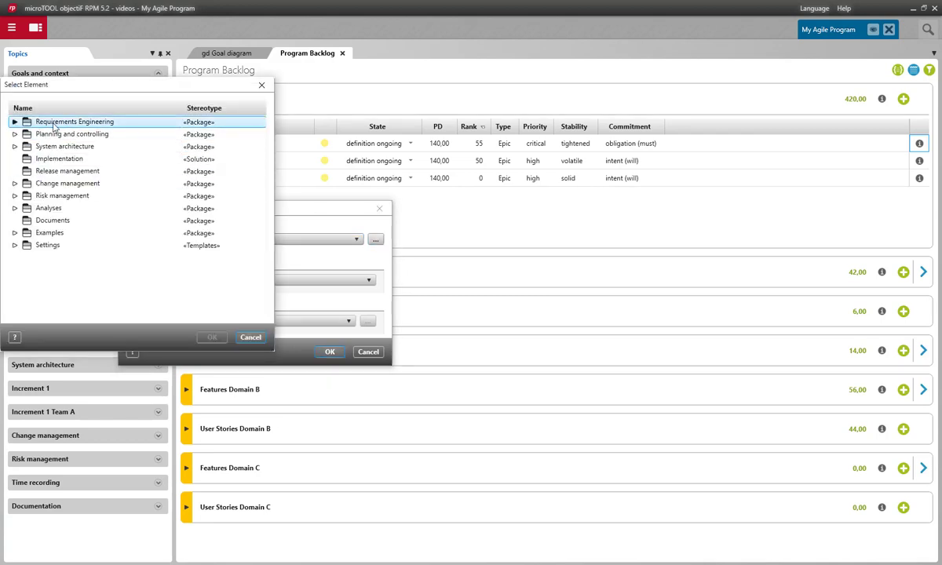
left_click(14, 122)
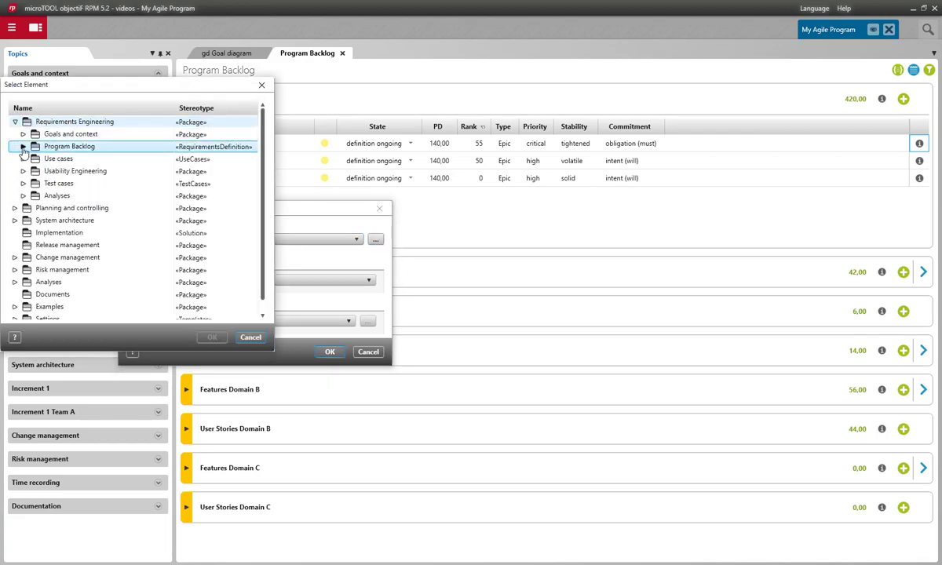
left_click(23, 147)
left_click(71, 208)
left_click(207, 337)
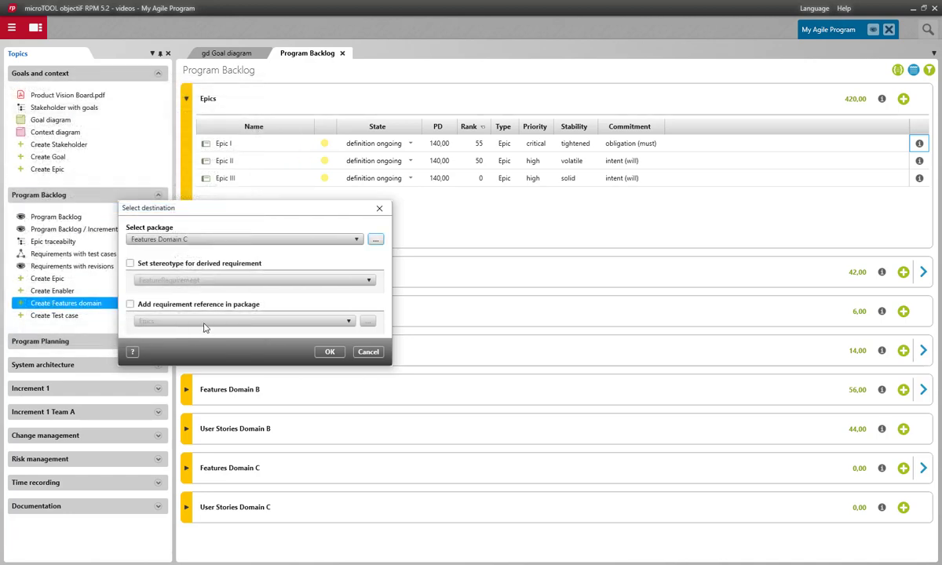
- Enable setting a stereotype for the derived requirement and choose FeatureRequirement
left_click(130, 263)
left_click(281, 282)
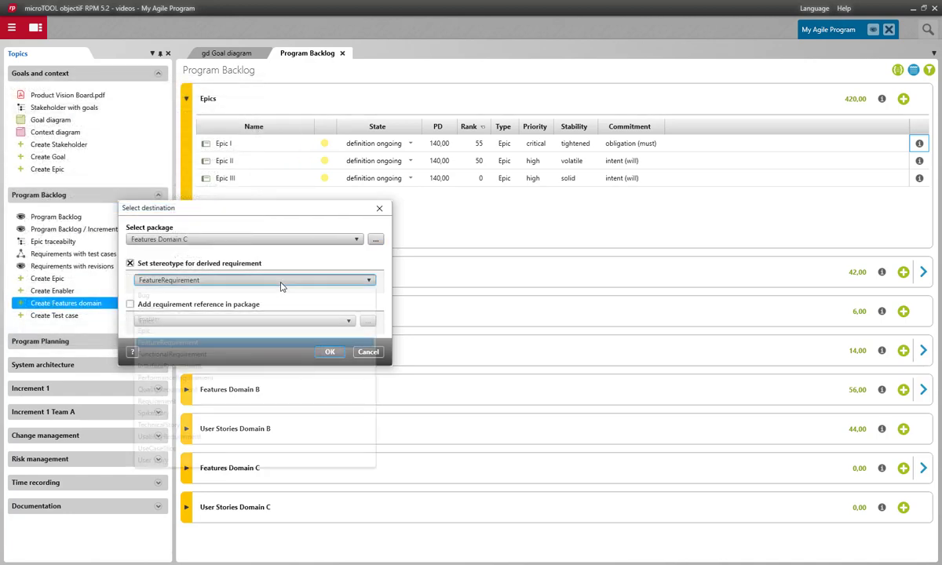
left_click(196, 344)
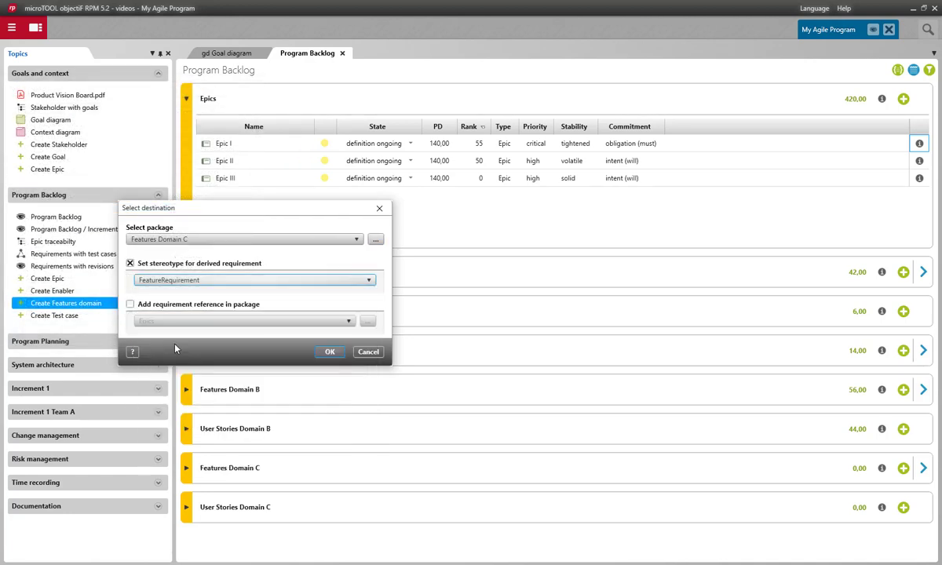
- Accept the destination, name the derived feature Feature C1, and save it with creation of another new element enabled
left_click(329, 354)
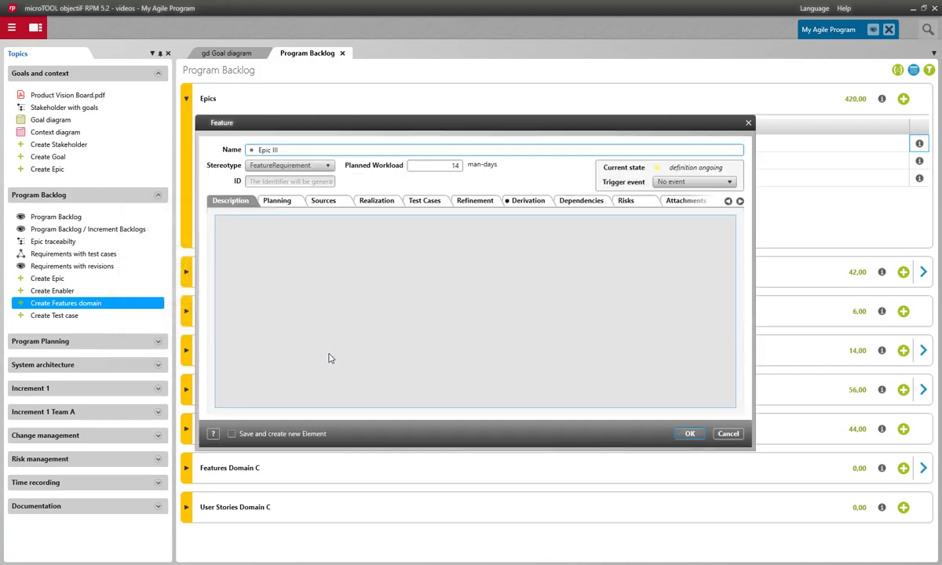
key("ctrl+a")
type("Feature C1")
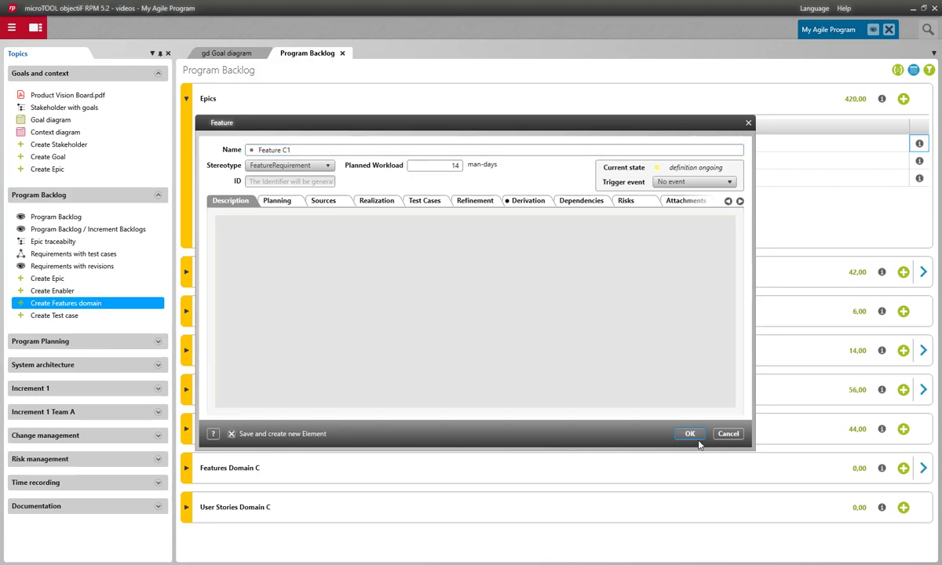
left_click(689, 434)
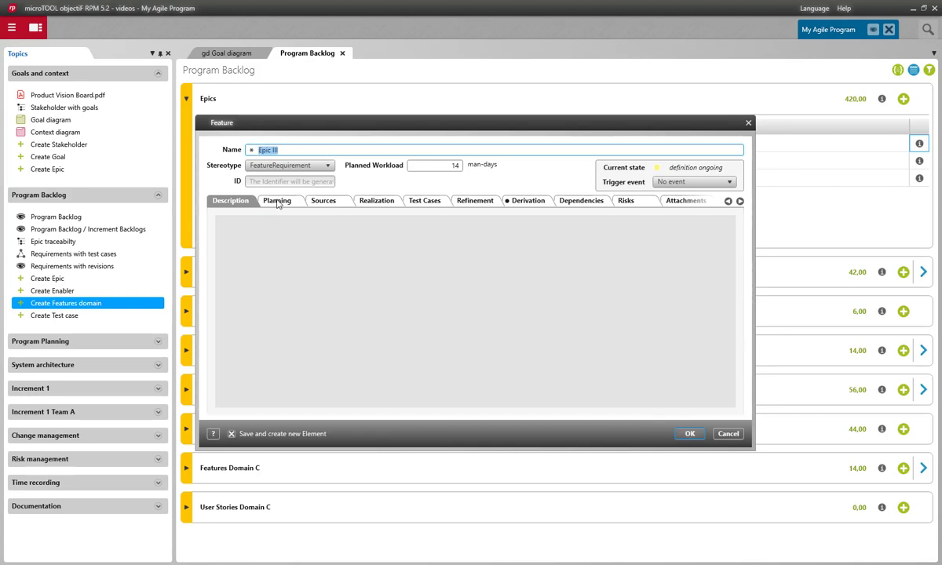
- Create two more features derived from Epic III named Feature C2 and Feature C3, ending the series after the last one
type("Feature C")
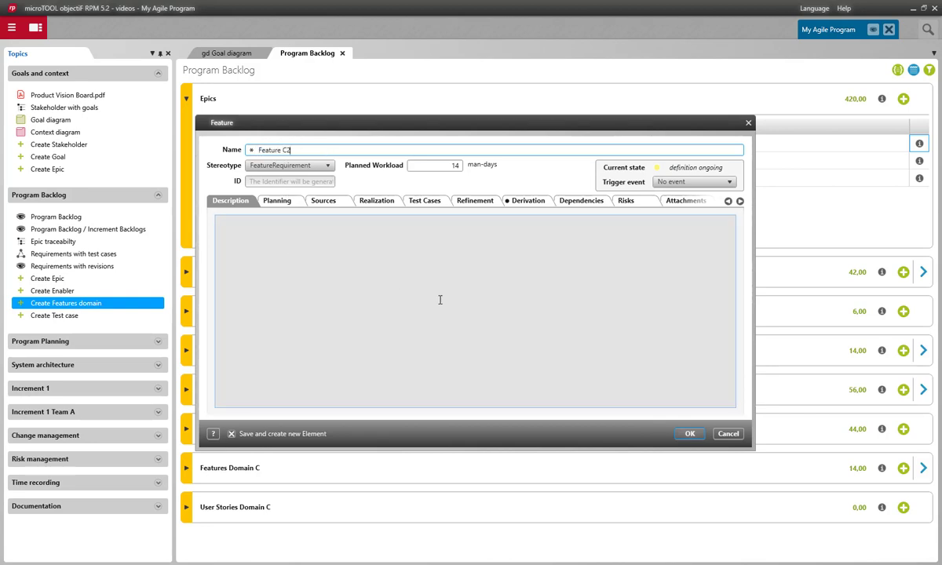
left_click(690, 433)
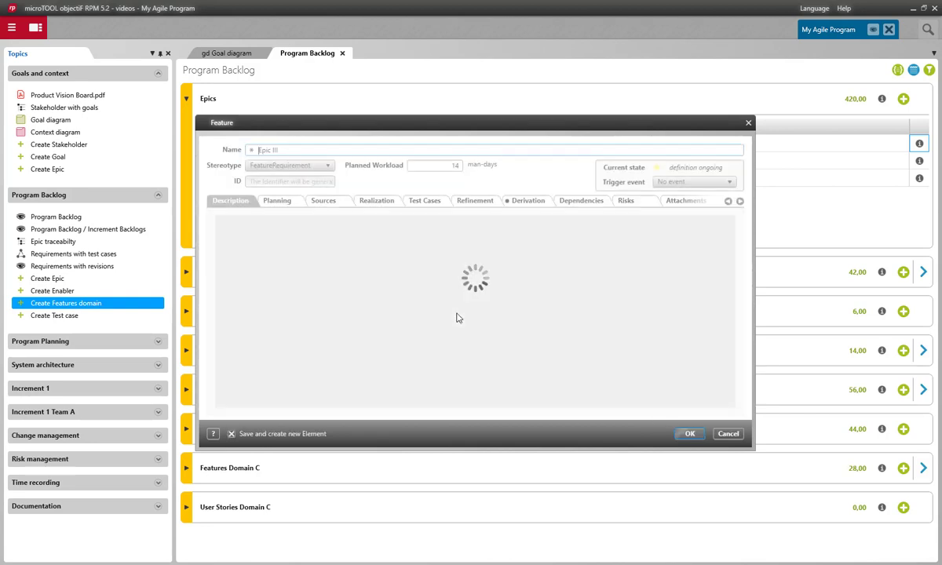
left_click(287, 149)
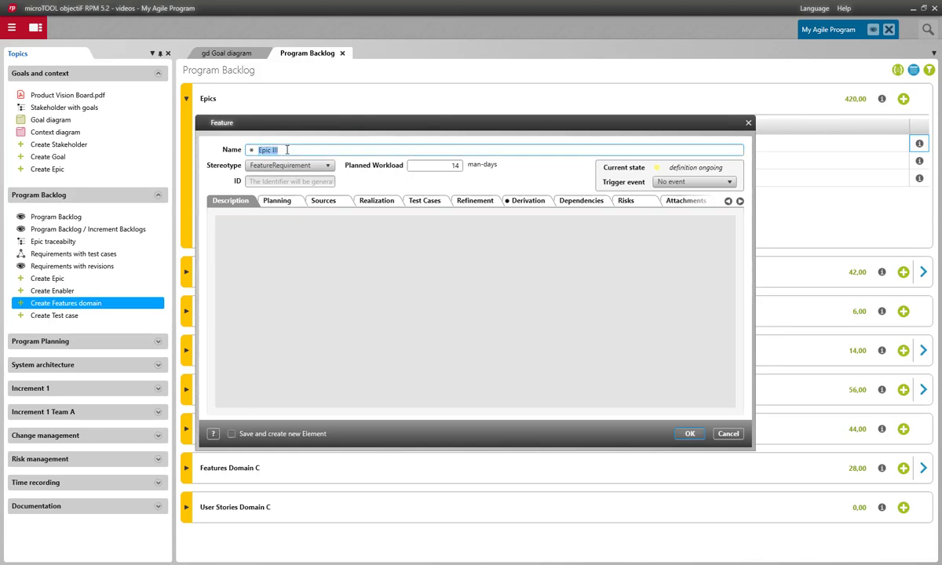
type("Feature C3")
left_click(687, 434)
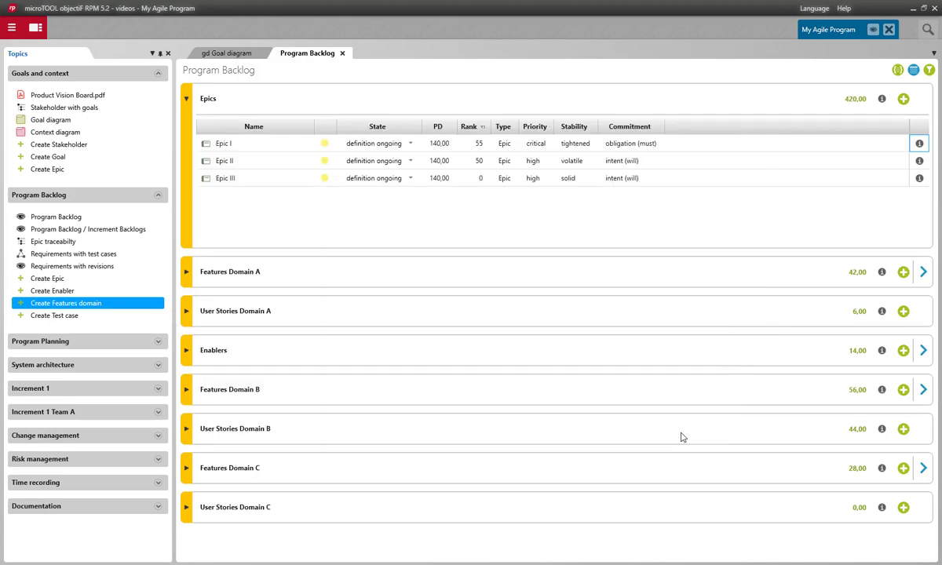
- Examine the new features in Features Domain C and trace their derivation links to Epic III
left_click(187, 468)
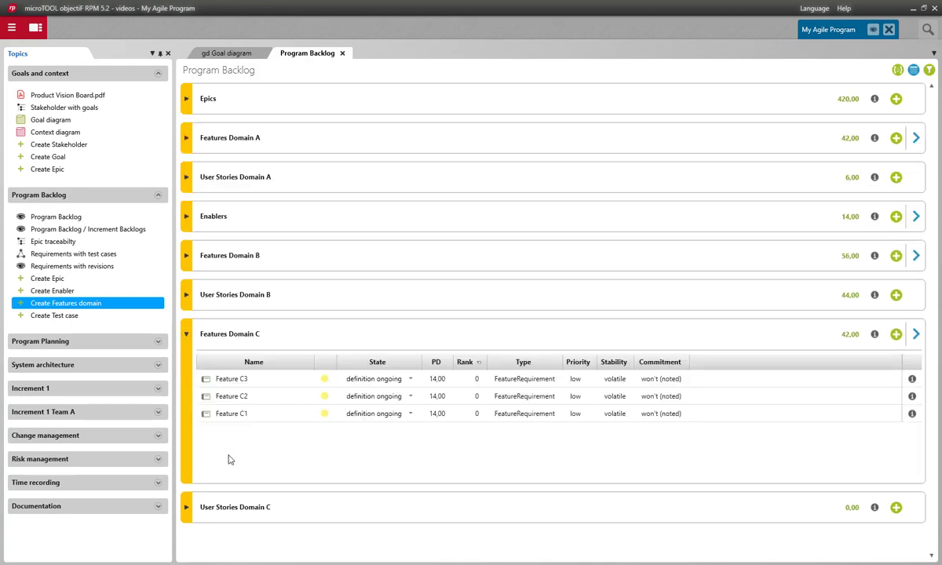
left_click(261, 385)
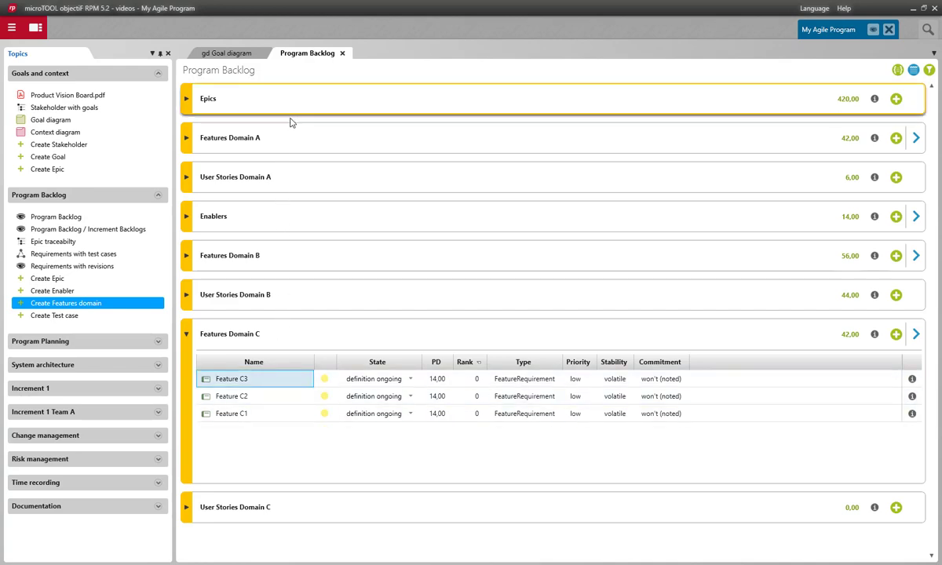
left_click(187, 99)
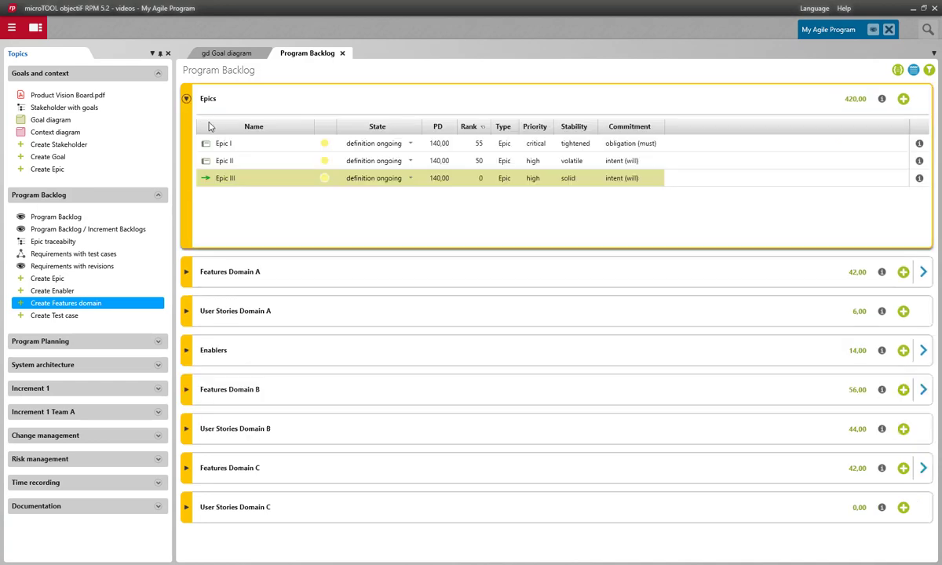
left_click(223, 179)
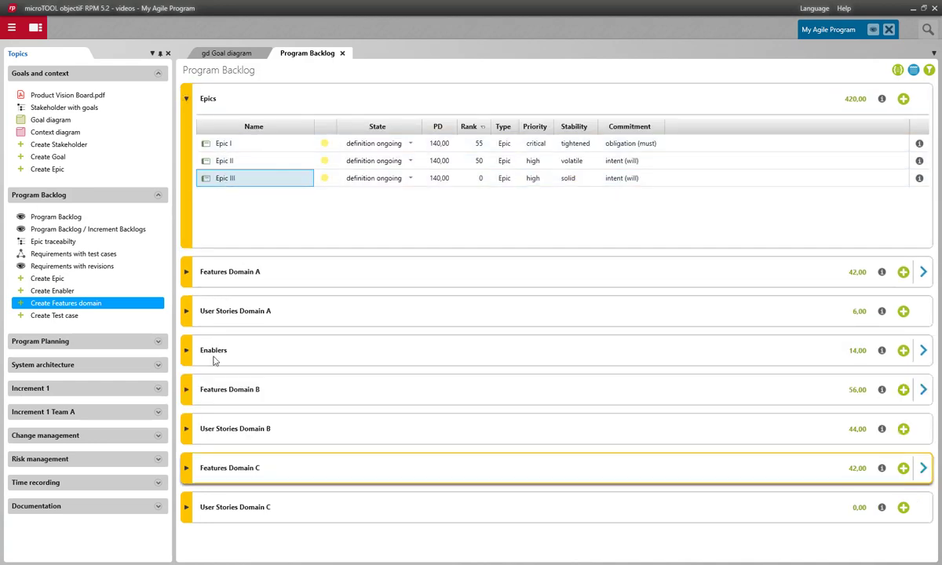
left_click(187, 473)
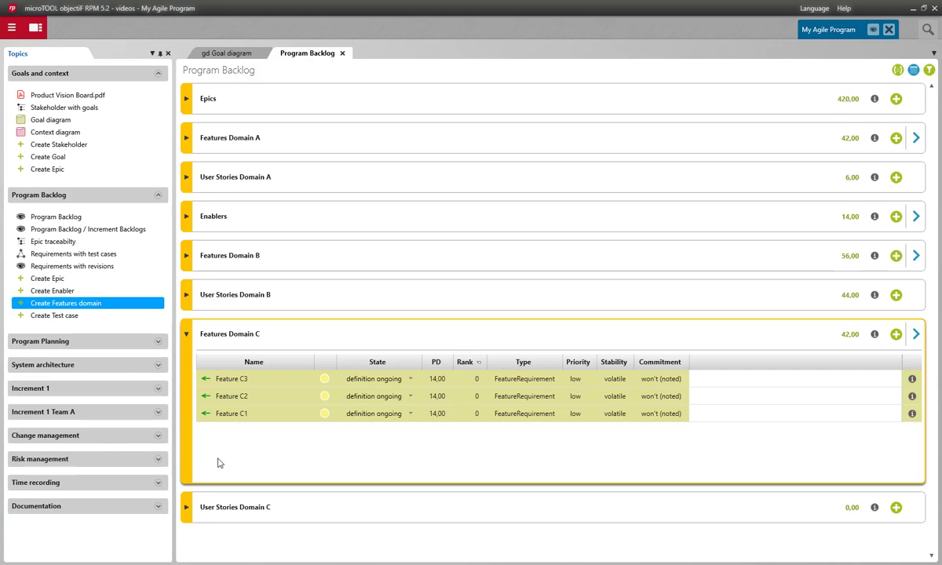
- Start refining Feature C1 and choose User Stories Domain C, inside Features Domain C, as the destination package
right_click(240, 416)
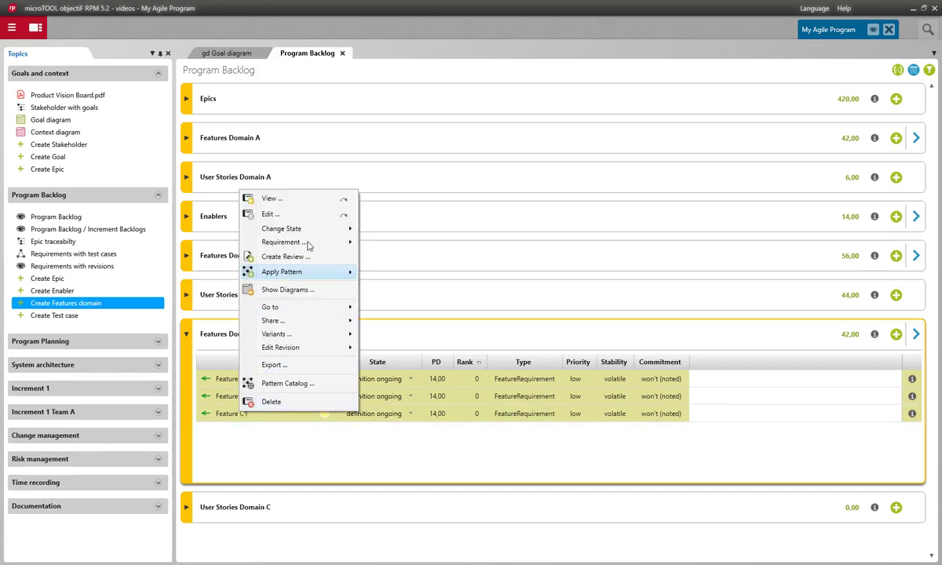
mouse_move(309, 245)
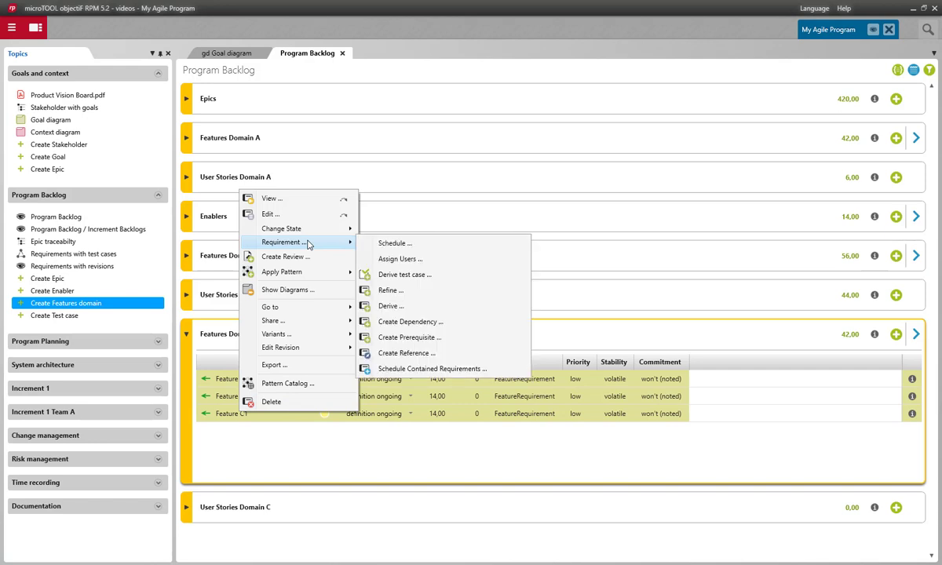
left_click(393, 292)
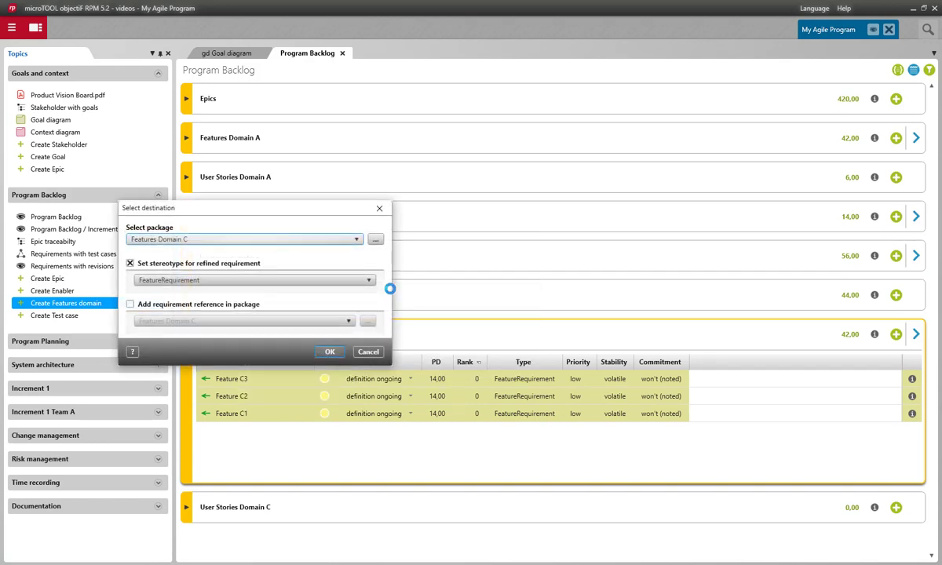
left_click(376, 242)
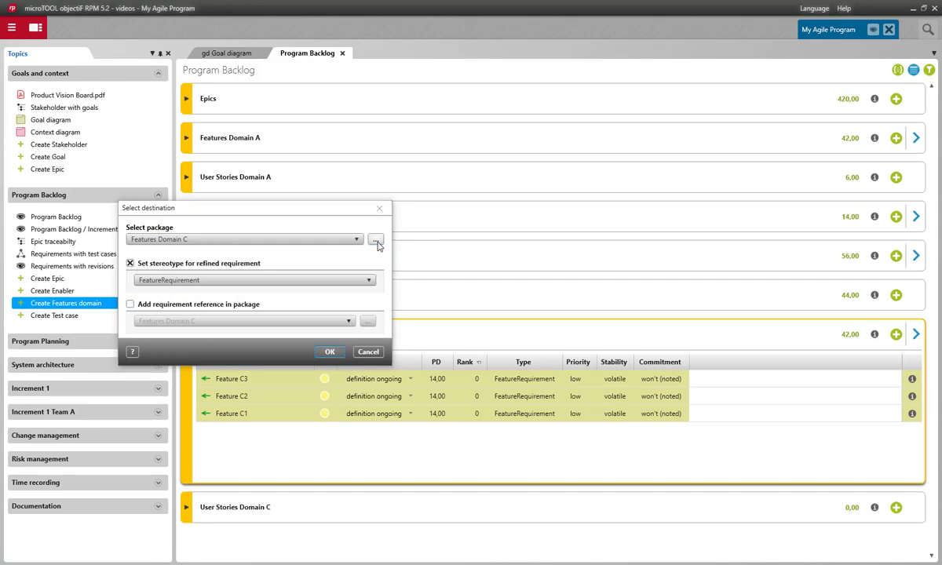
left_click(15, 121)
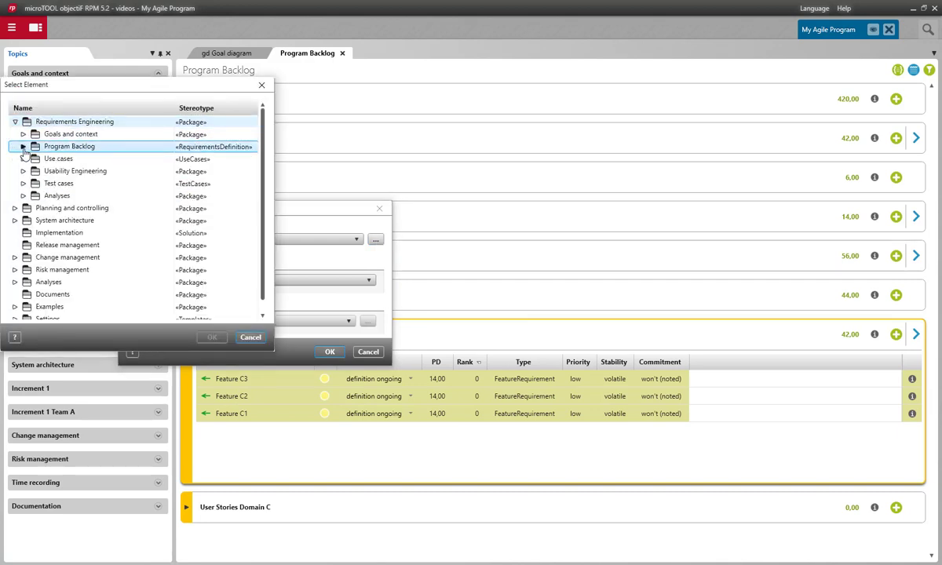
left_click(24, 146)
left_click(31, 208)
left_click(93, 221)
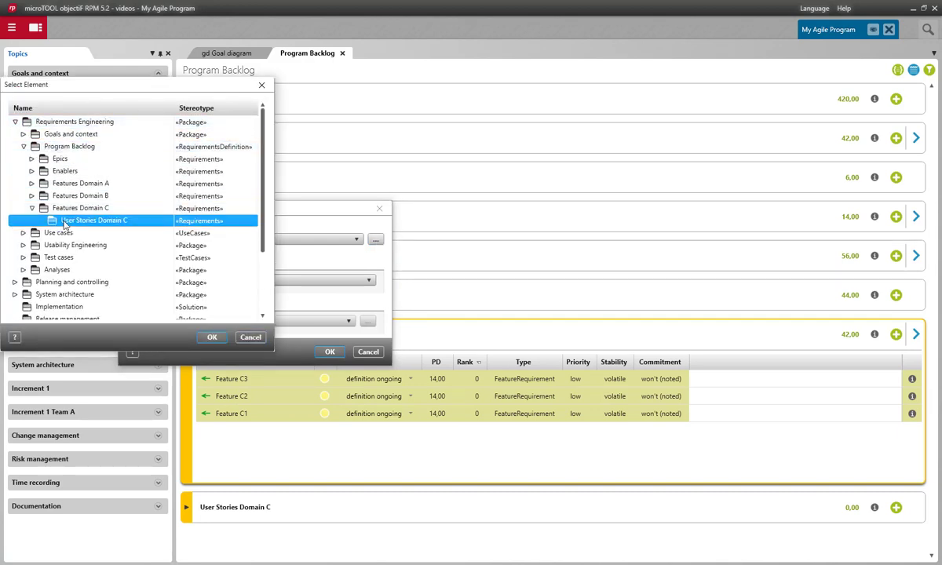
left_click(211, 337)
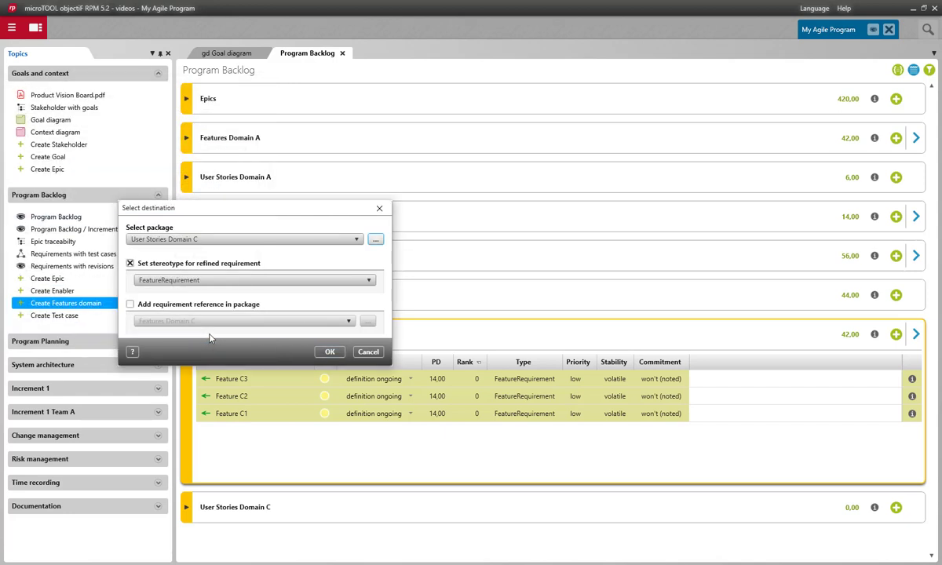
- Set the stereotype for the refined requirement to User Story and accept the destination settings
left_click(332, 281)
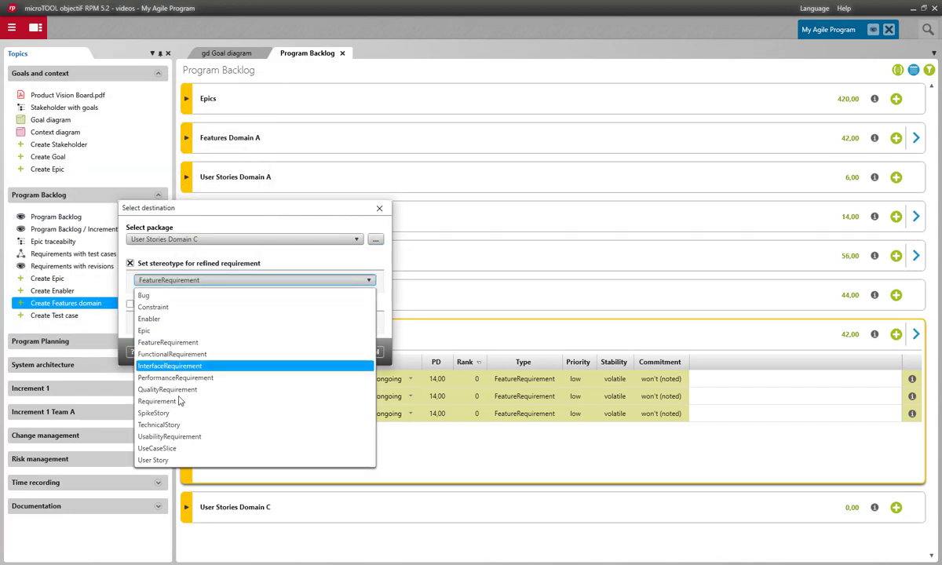
left_click(140, 463)
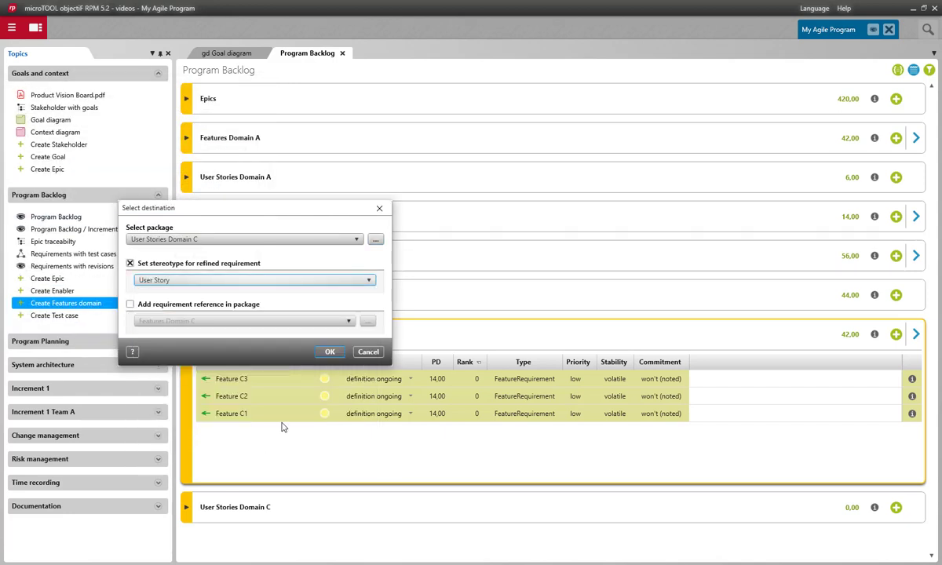
left_click(325, 355)
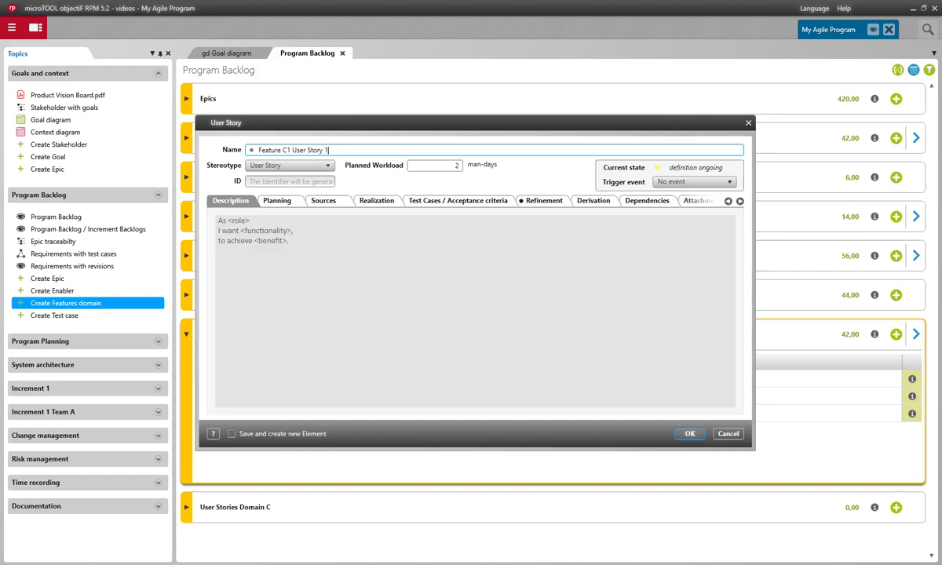
- Name the story Feature C1 User Story 1, copy the added name part, and save with creation of another new element enabled
left_click_drag(335, 150, 291, 150)
key("ctrl+c")
left_click(257, 434)
left_click(690, 434)
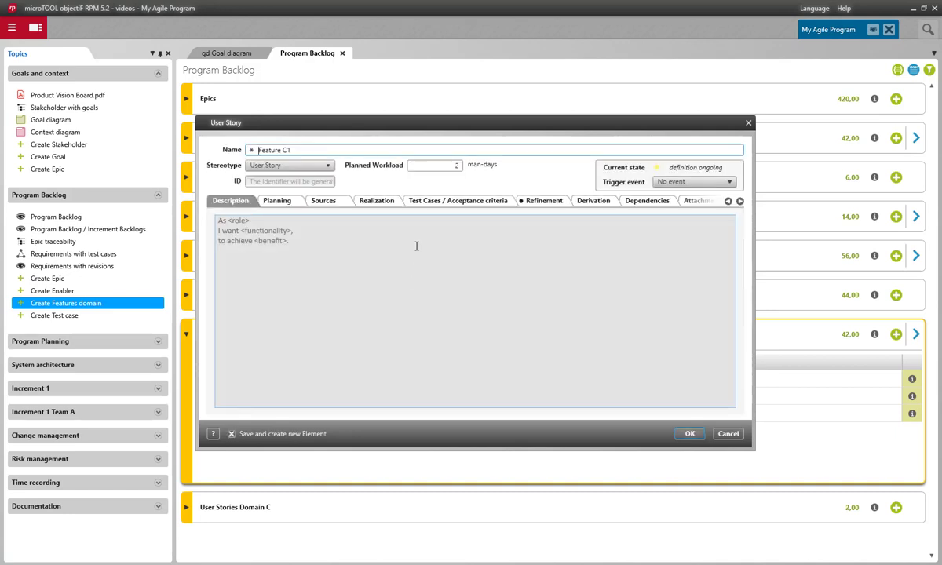
- Create two more user stories named Feature C1 User Story 2 and Feature C1 User Story 3, ending the series after the last one
left_click(353, 149)
key("ctrl+v")
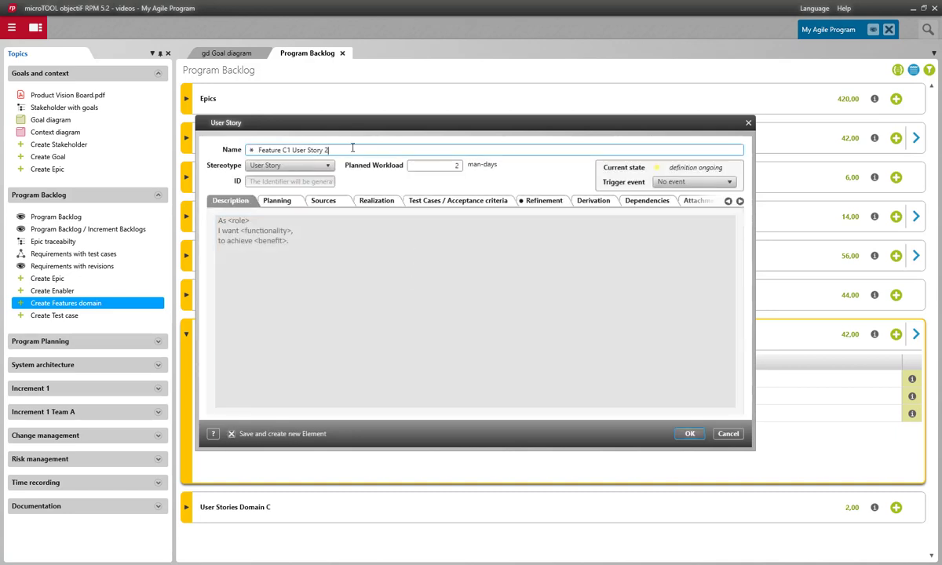
left_click(691, 435)
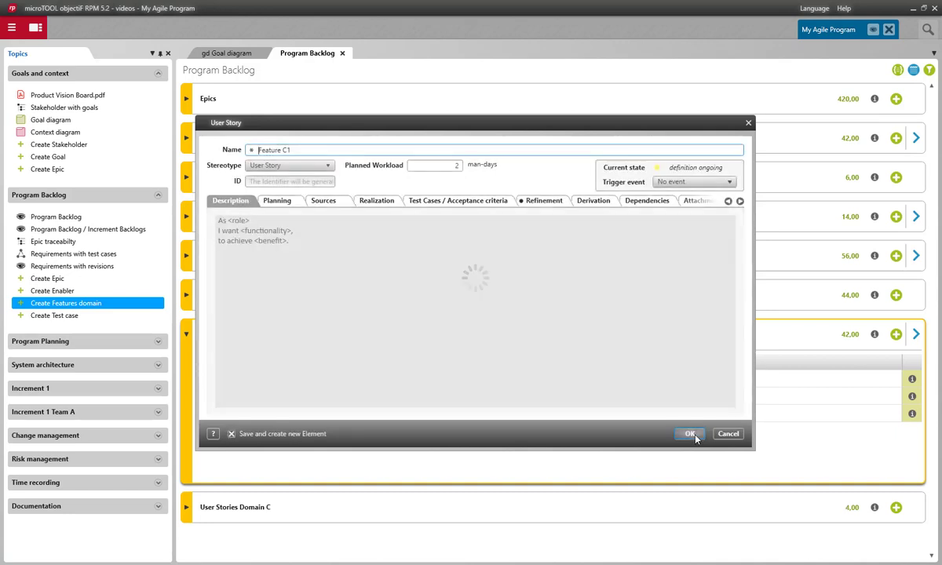
left_click(363, 150)
key("ctrl+v")
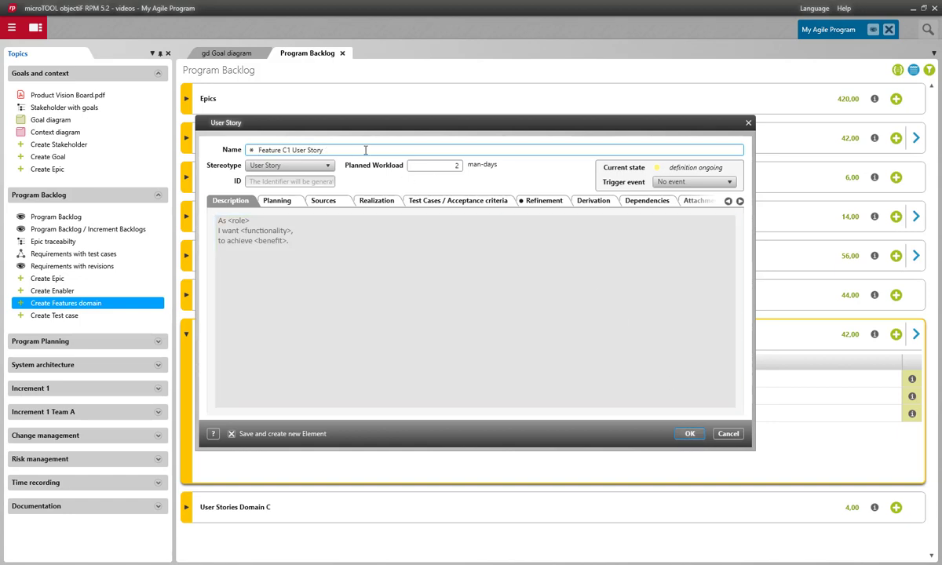
left_click(231, 433)
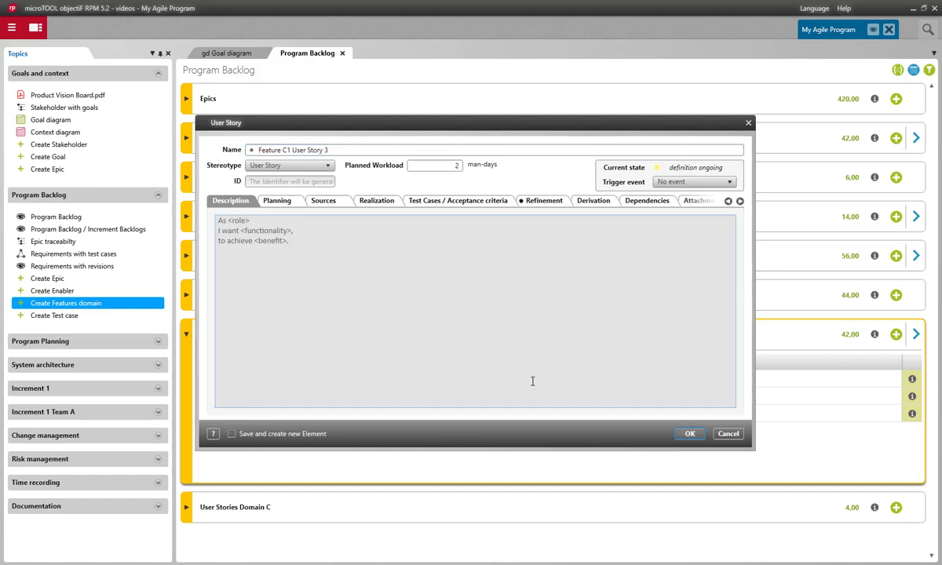
left_click(685, 437)
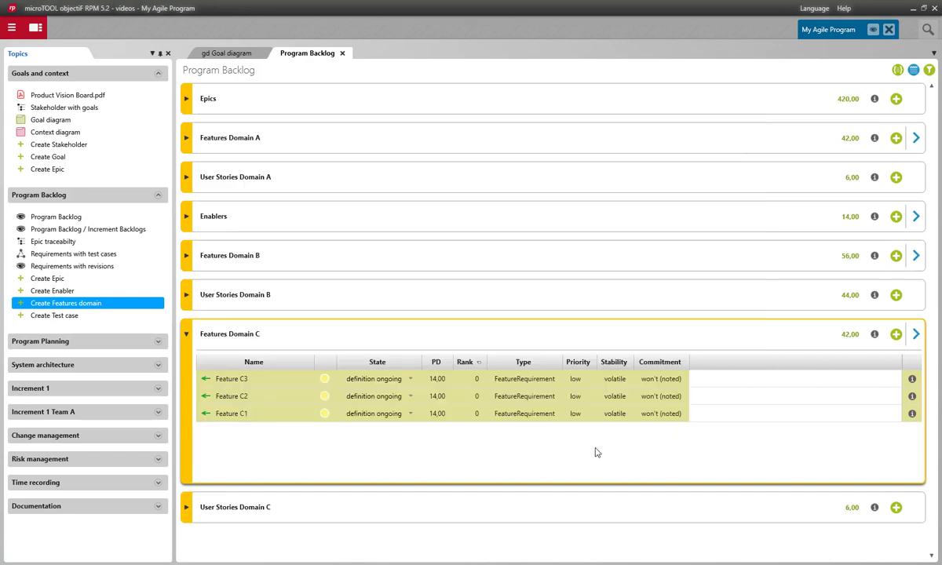
- Examine the new stories in User Stories Domain C and trace their refinement links to Feature C1
left_click(186, 509)
left_click(290, 421)
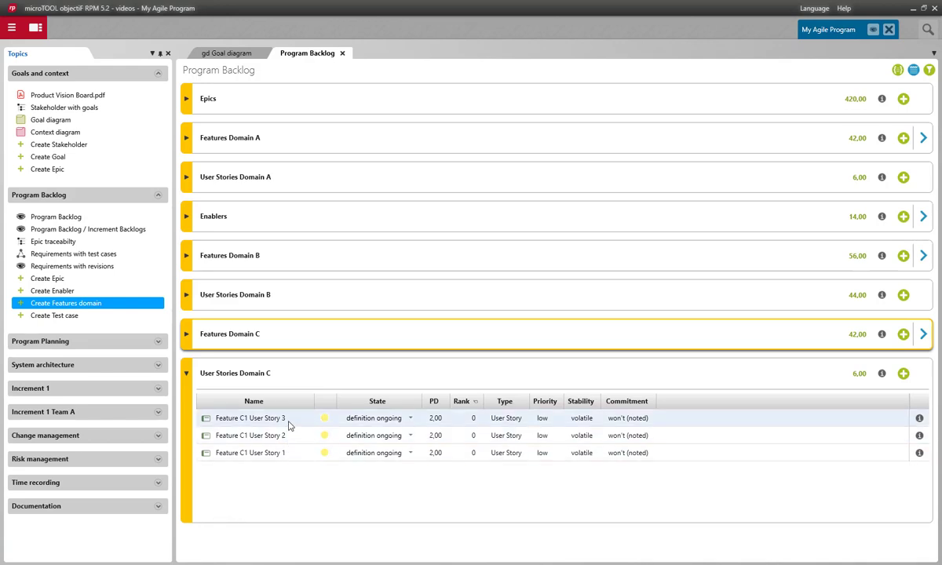
left_click(186, 335)
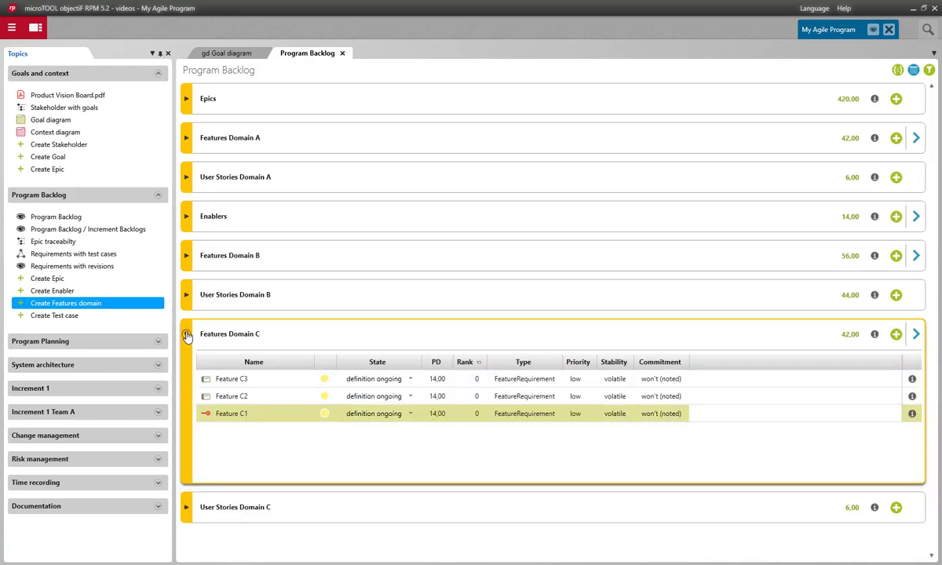
left_click(251, 420)
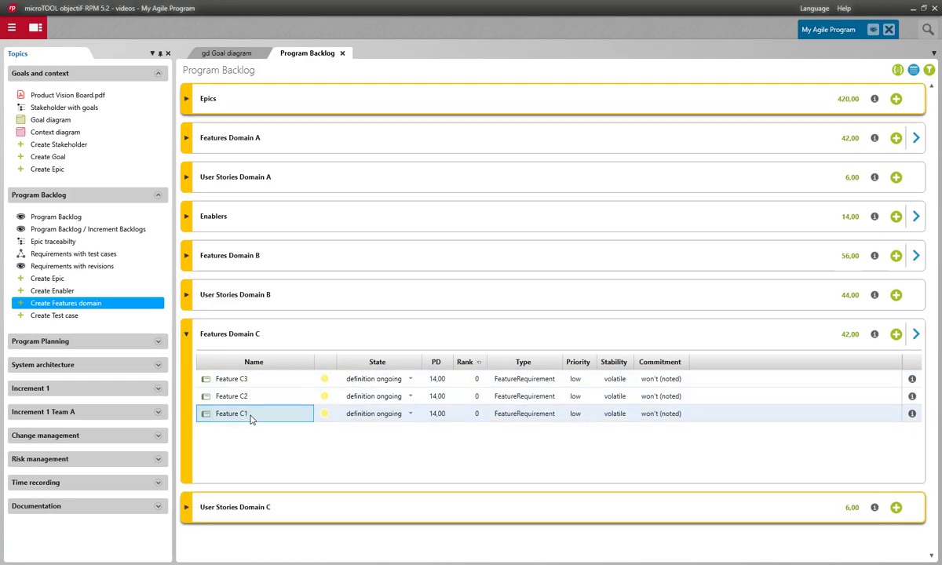
left_click(186, 507)
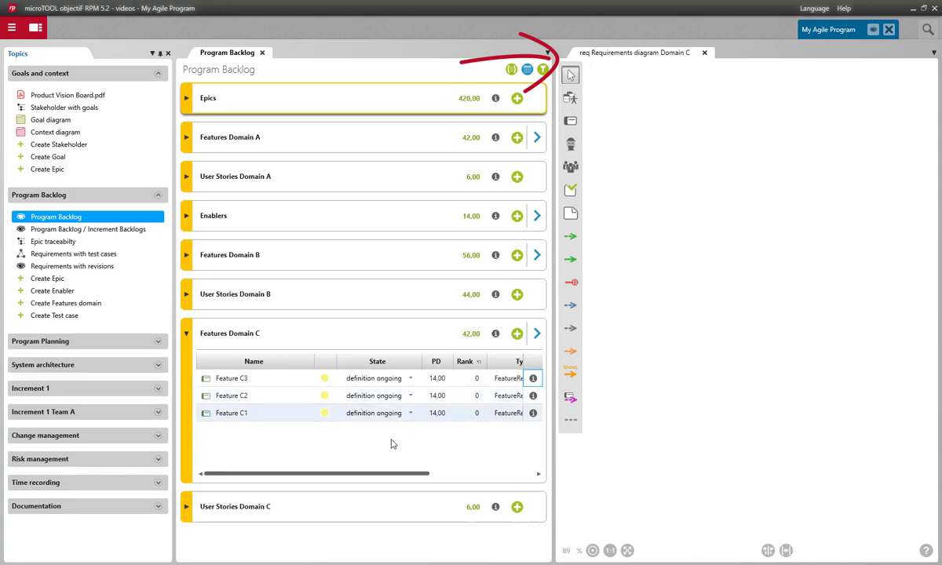
- Place Feature C1, Feature C2 and Feature C3 in the Requirements diagram Domain C and close the Program Backlog view
left_click(265, 421)
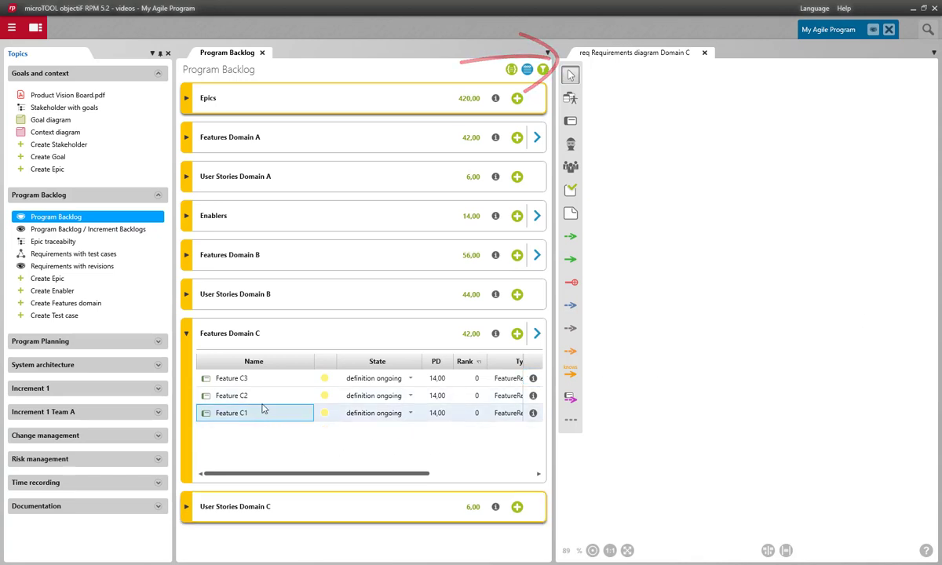
mouse_move(264, 414)
left_mouse_down()
mouse_move(263, 388)
mouse_move(357, 384)
mouse_move(673, 322)
mouse_move(712, 297)
left_mouse_up()
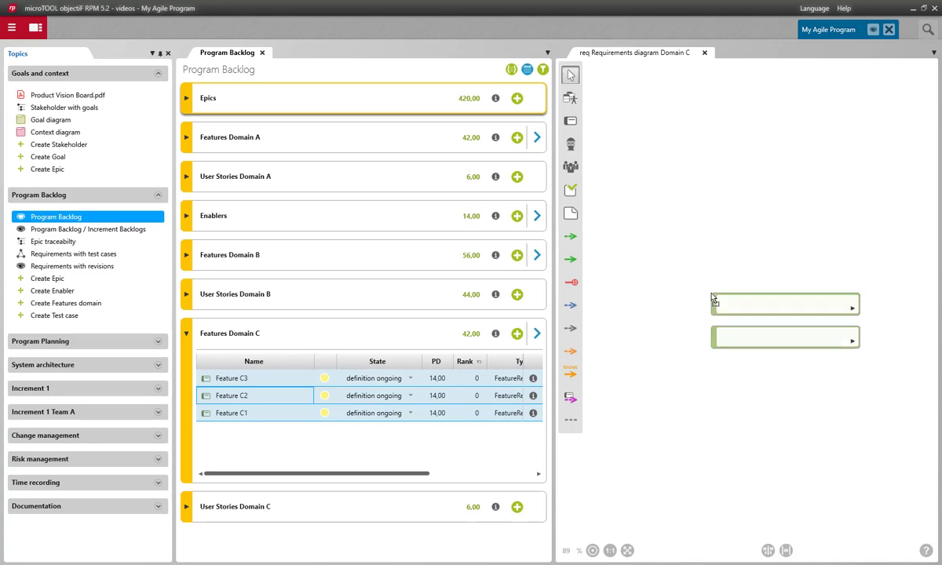
left_click(262, 53)
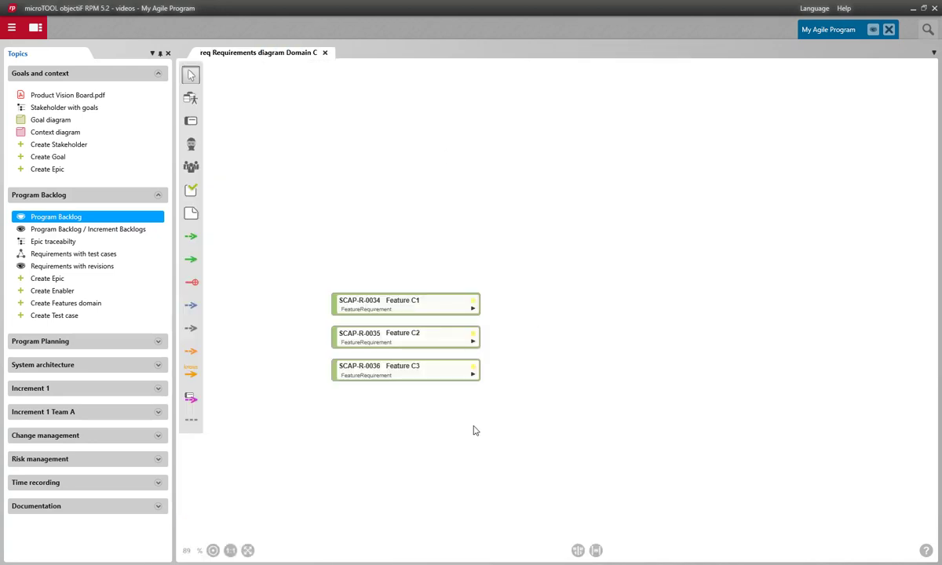
- Spread Feature C1, Feature C2 and Feature C3 out in a row and add a depend relationship from Feature C2 to Feature C3
left_click_drag(427, 377, 746, 325)
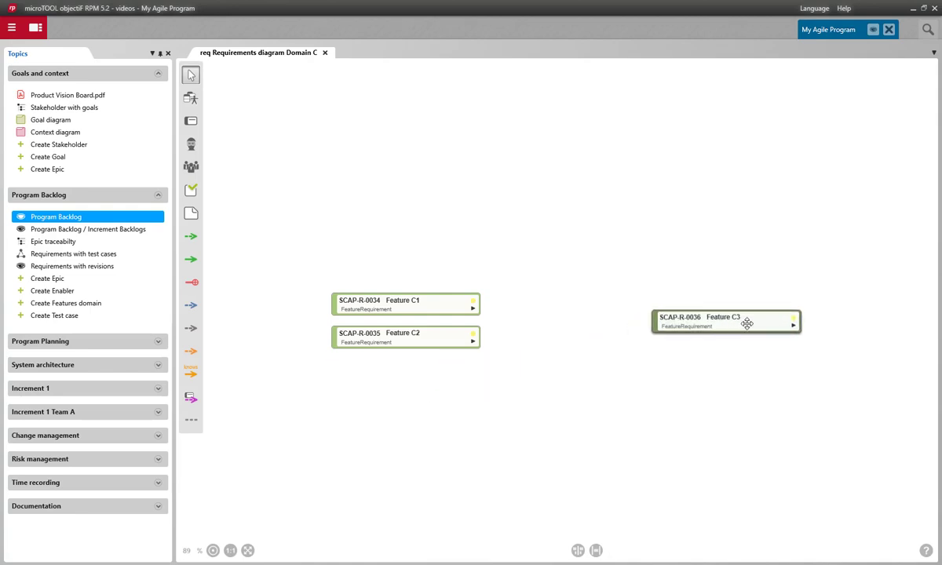
left_click_drag(427, 305, 318, 325)
left_click_drag(399, 333, 501, 319)
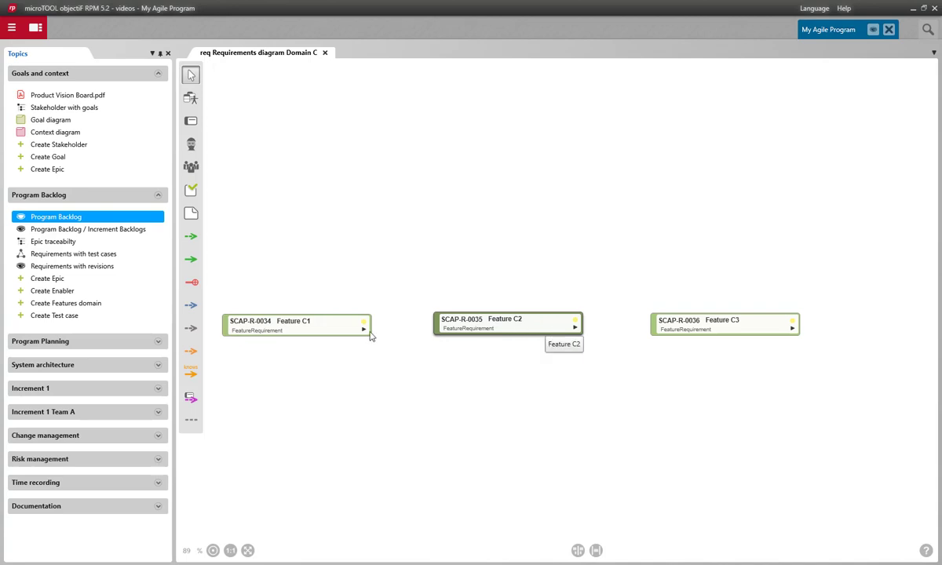
left_click(191, 306)
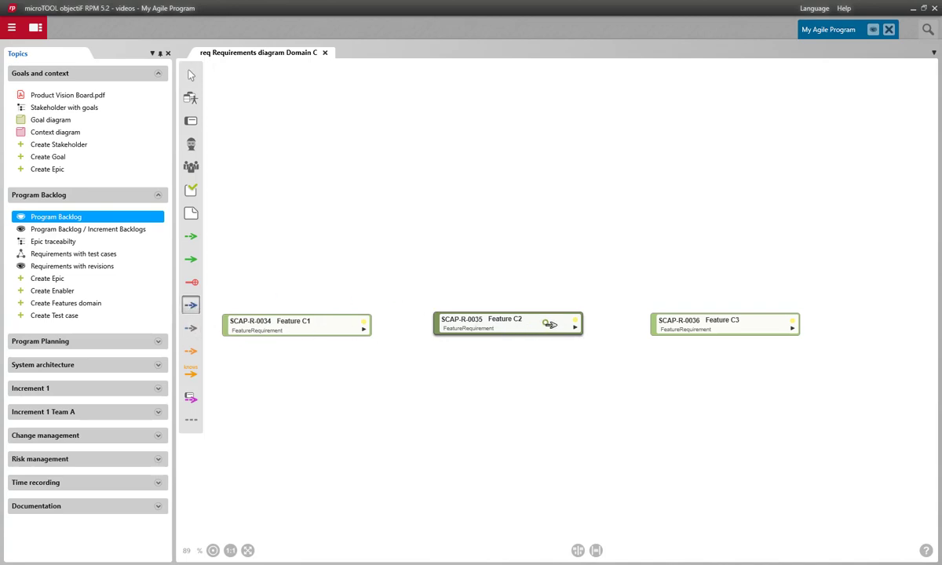
left_click_drag(544, 323, 692, 330)
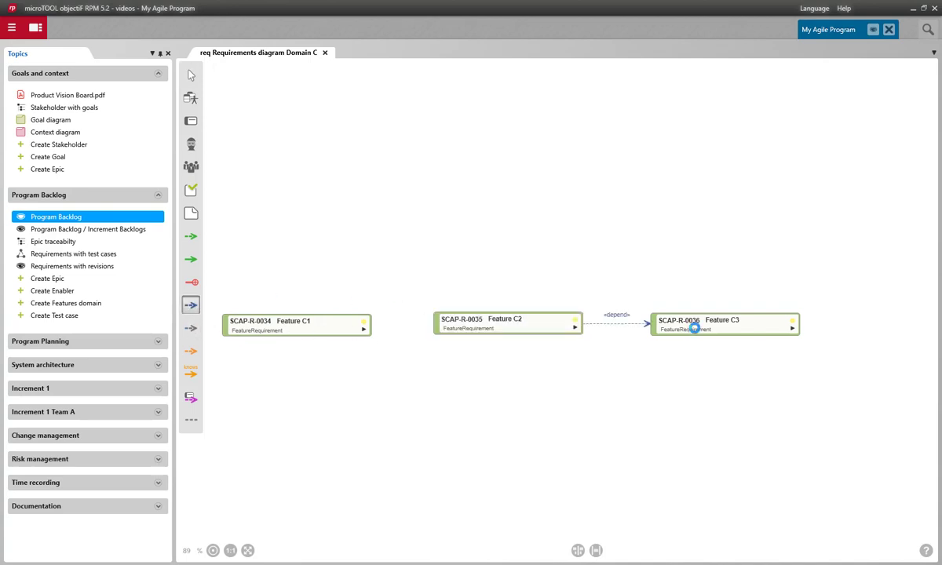
key("Escape")
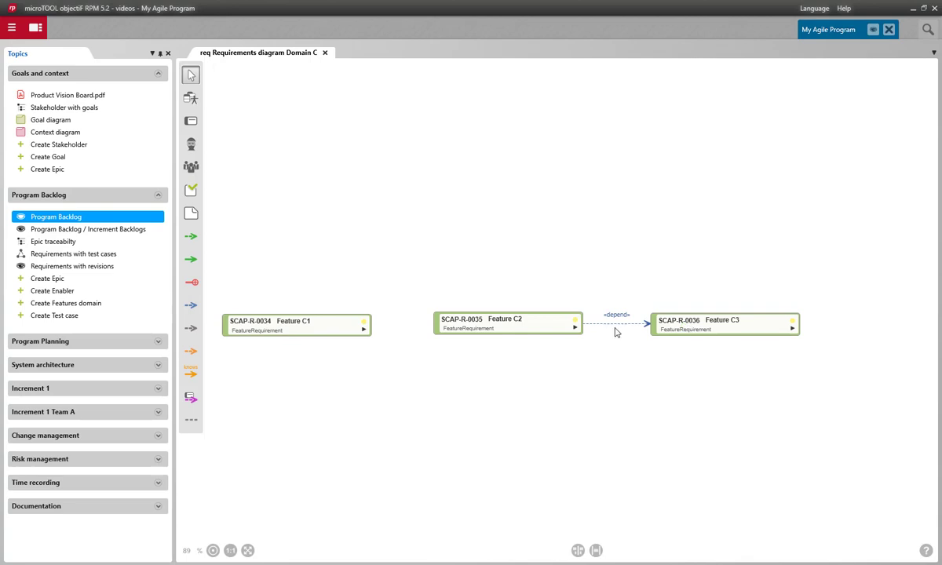
- Insert the context of Feature C1 into the diagram: Epic III and Feature C1 User Story 1, 2 and 3
right_click(336, 323)
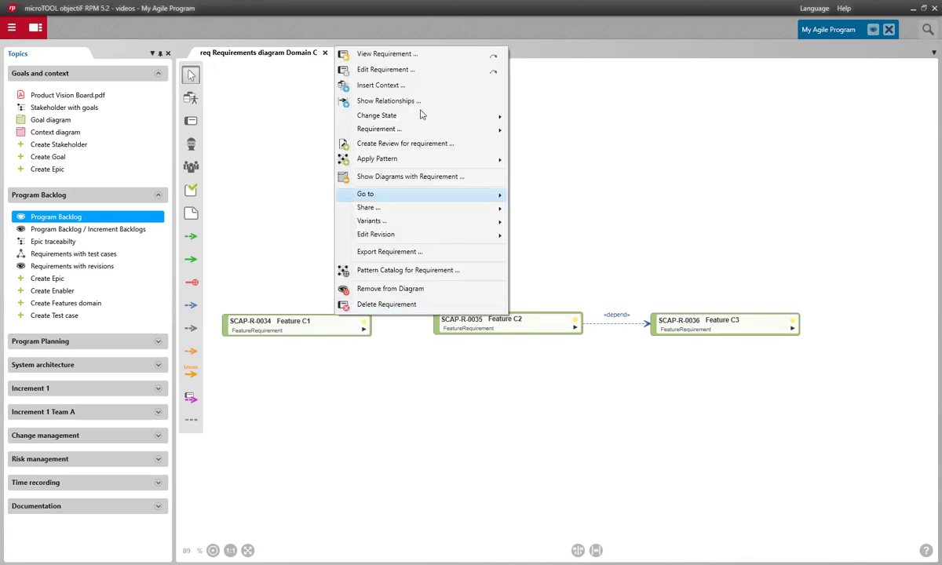
left_click(403, 87)
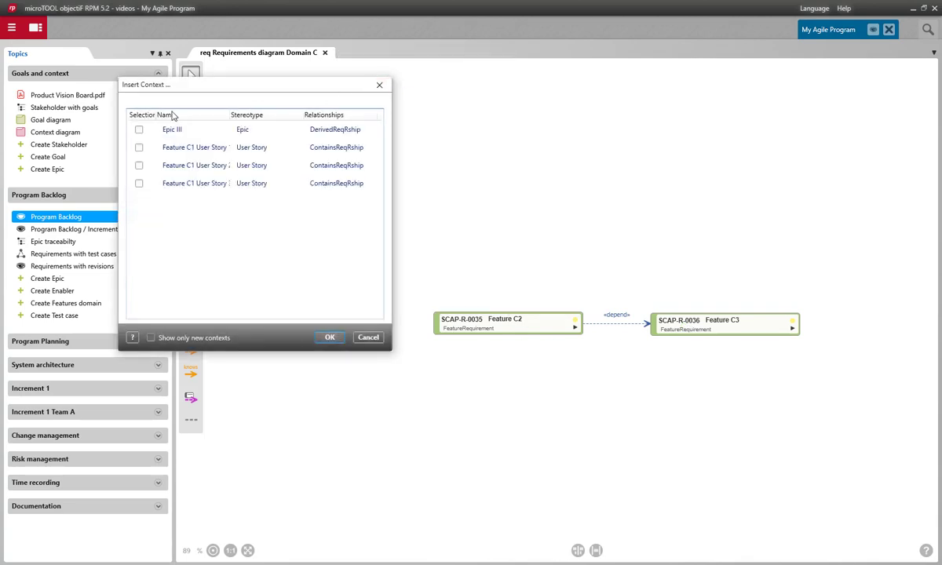
left_click(139, 130)
left_click(138, 148)
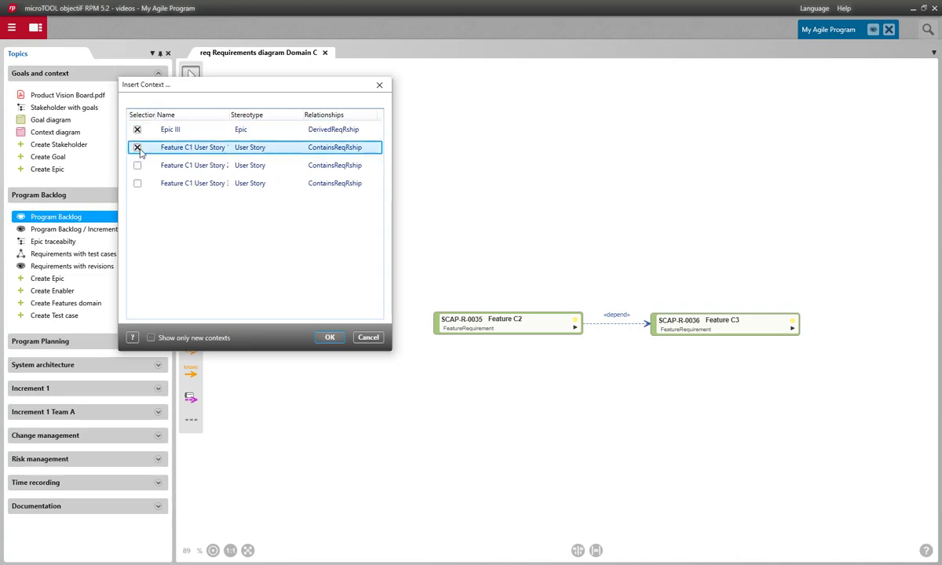
left_click(138, 166)
left_click(138, 184)
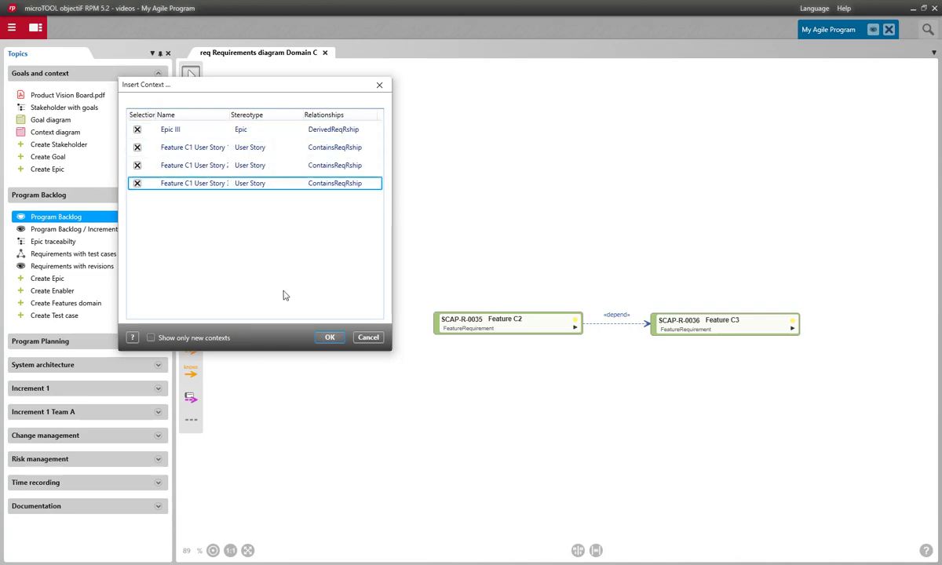
left_click(329, 338)
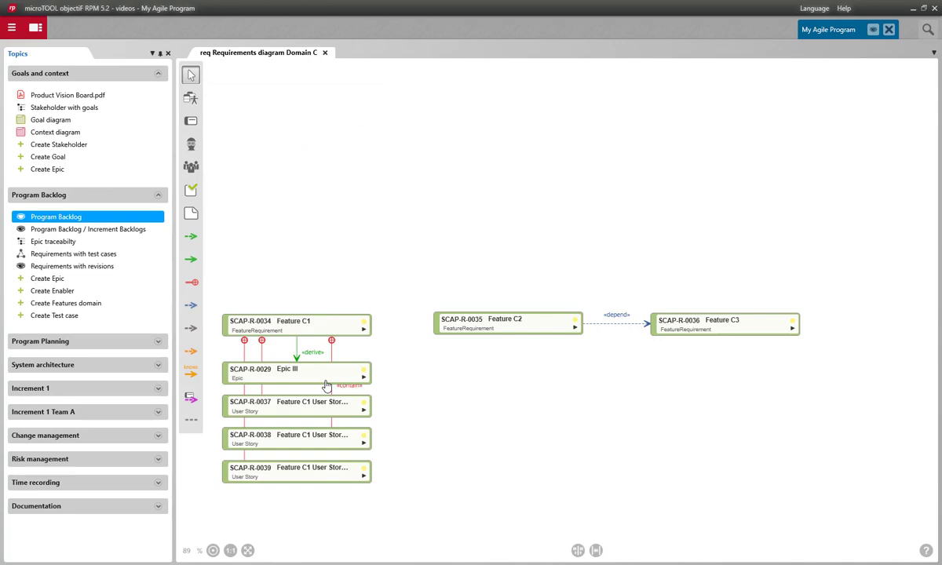
- Move Epic III above Feature C2 and show its derive relationships with Feature C2 and Feature C3
left_click_drag(327, 386, 534, 202)
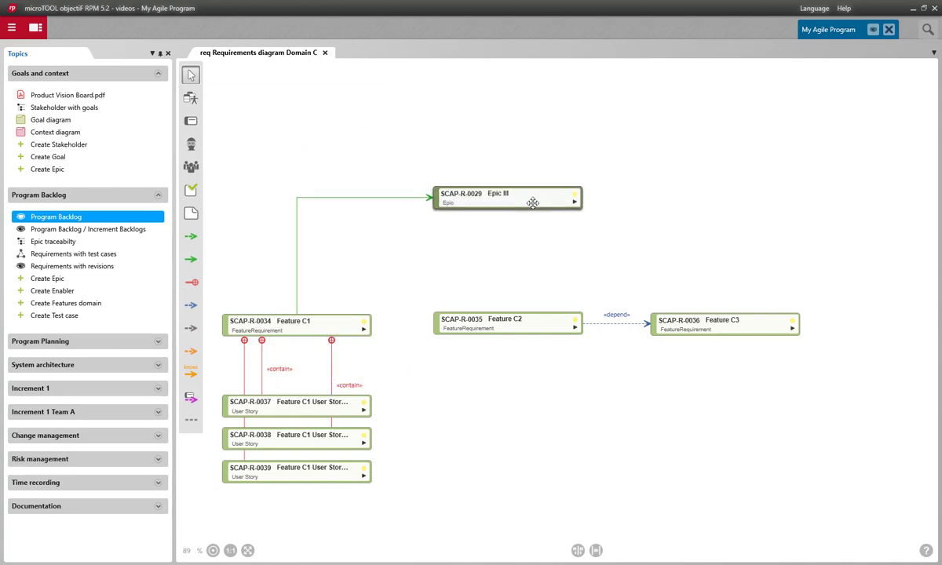
right_click(533, 203)
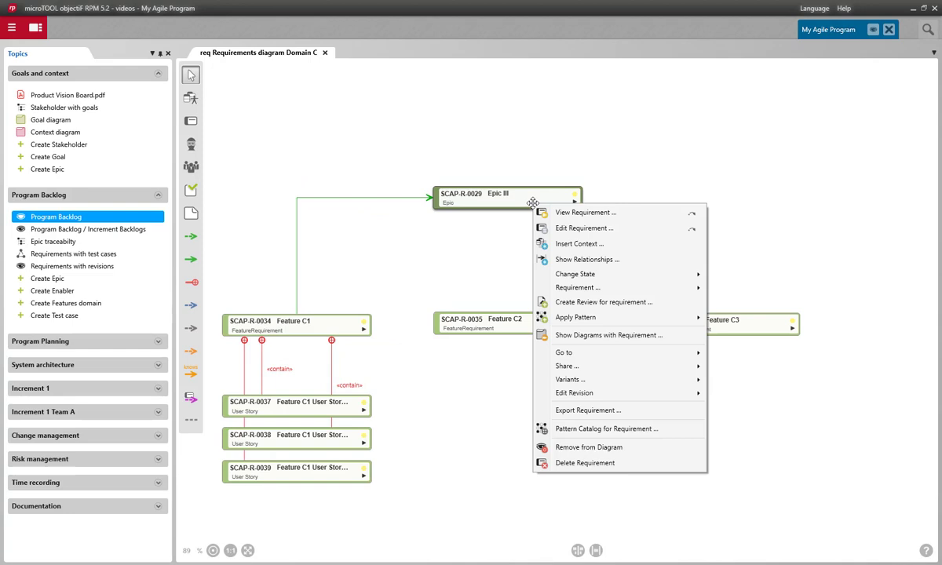
left_click(574, 262)
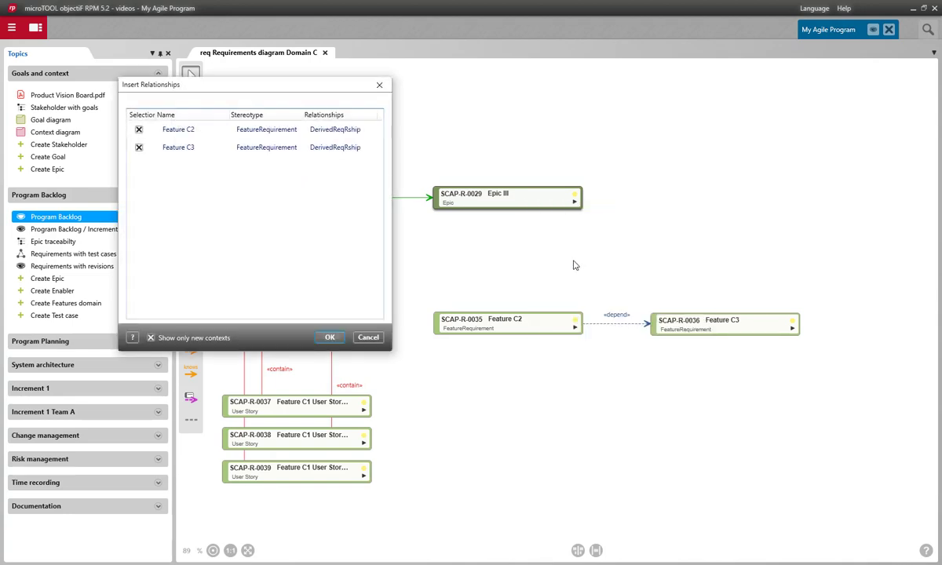
left_click(330, 337)
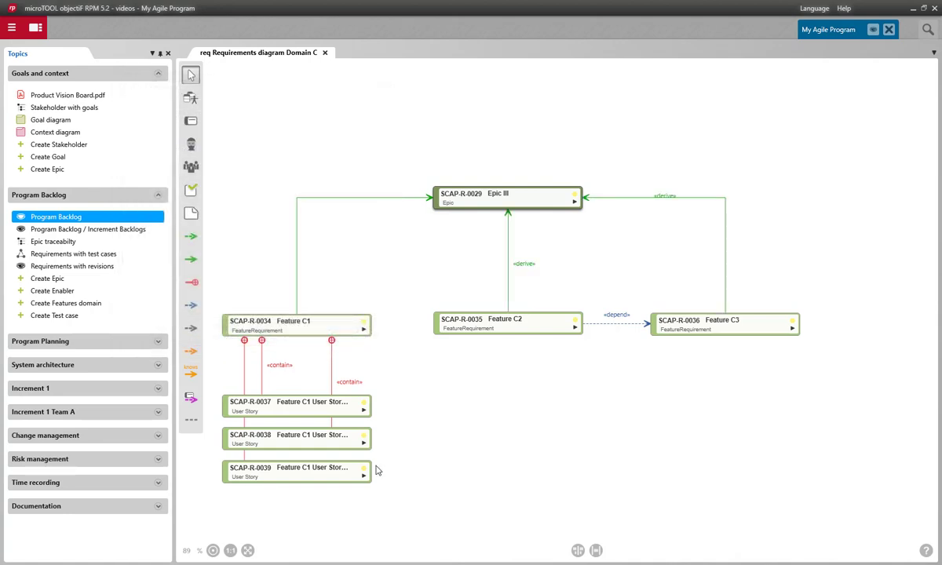
- Widen the three user story boxes to fit their full names and stagger them diagonally below Feature C1
left_click_drag(372, 471, 396, 472)
left_click_drag(372, 438, 396, 438)
left_click_drag(371, 405, 402, 404)
left_click_drag(478, 386, 540, 376)
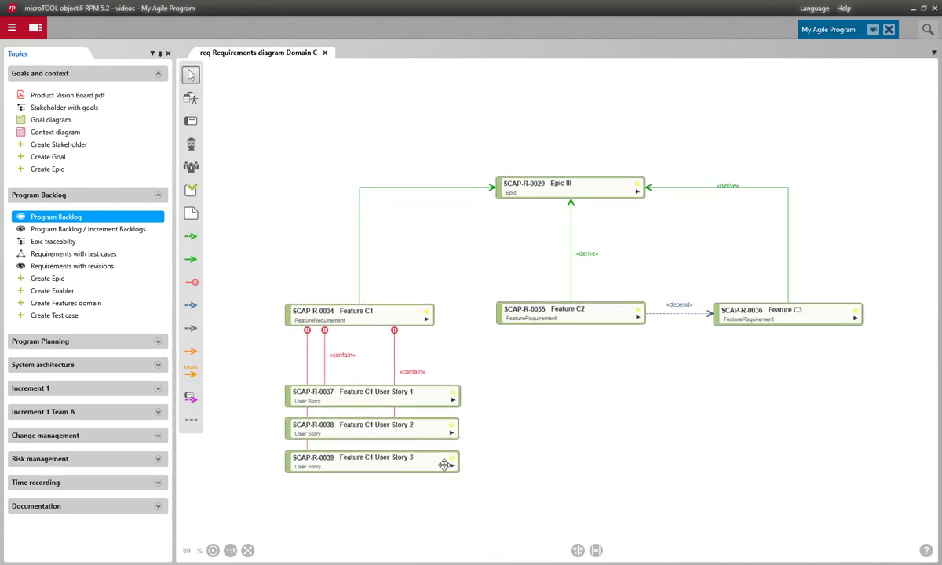
left_click_drag(440, 462, 559, 486)
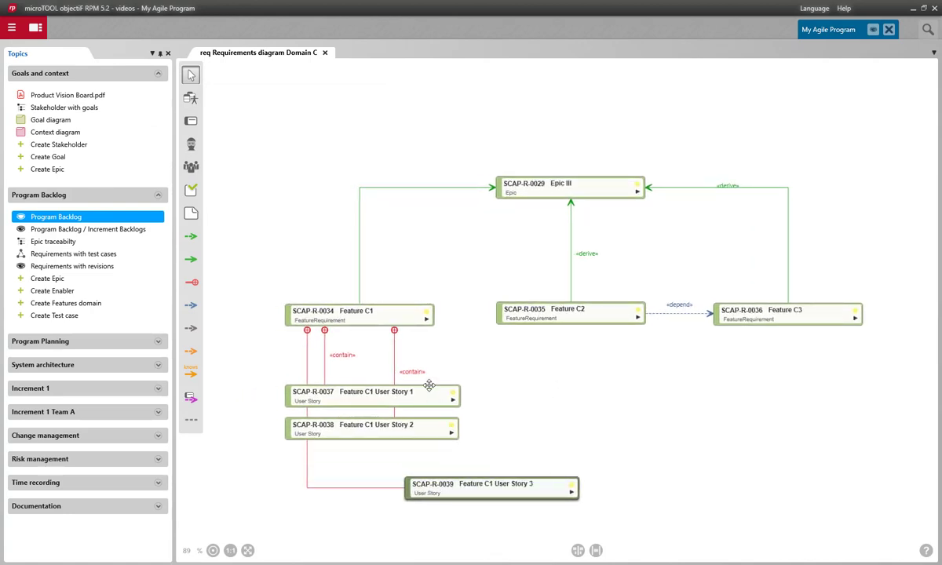
left_click_drag(429, 384, 339, 381)
left_click_drag(420, 420, 437, 430)
left_click_drag(309, 362, 490, 366)
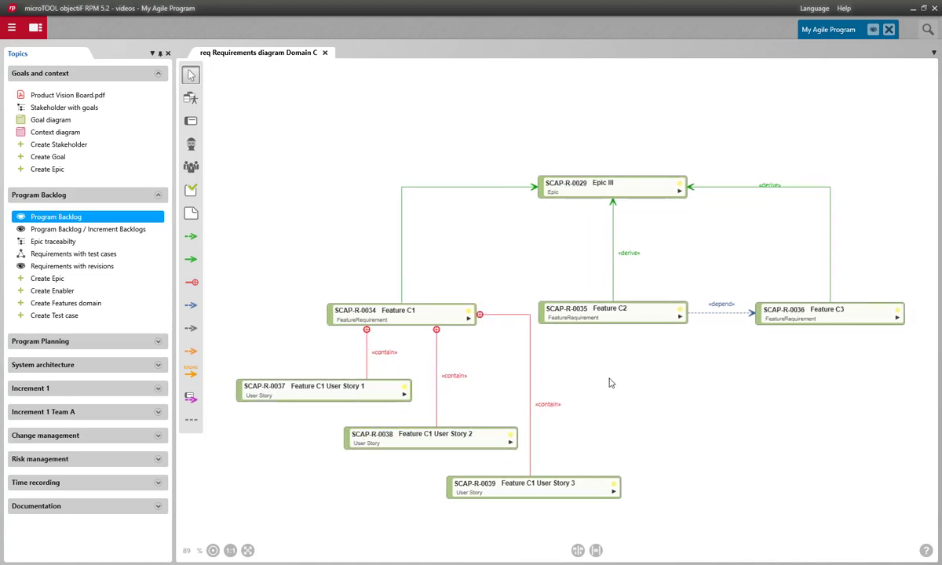
- Insert the existing Stakeholder II from the Goals and context Stakeholders package into the diagram, beside Epic III
left_click(191, 97)
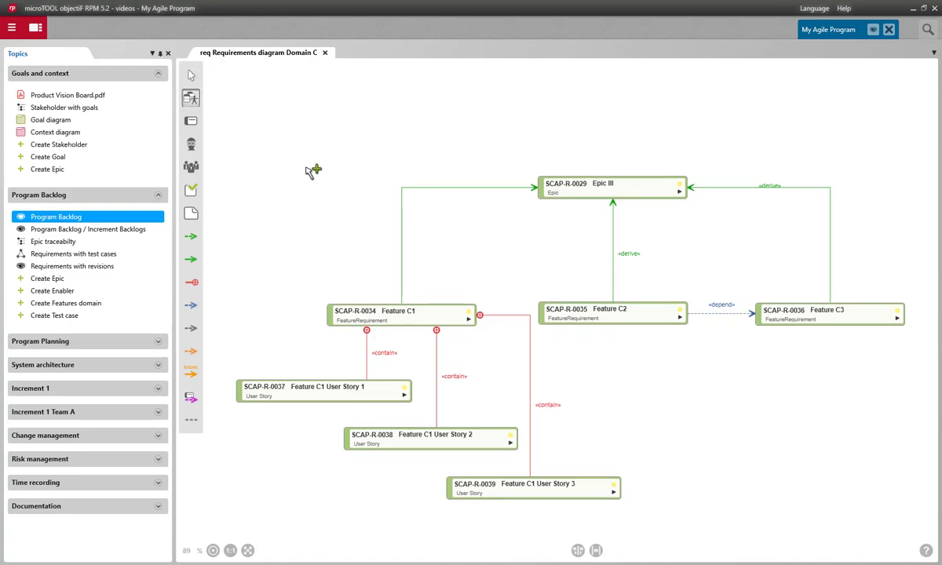
left_click(306, 157)
left_click(133, 123)
left_click(133, 122)
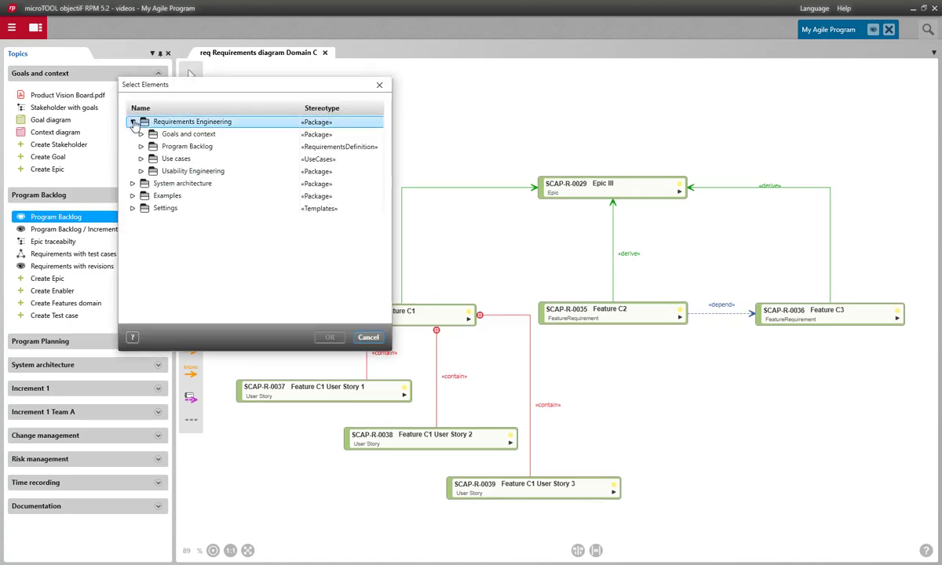
left_click(141, 134)
left_click(150, 147)
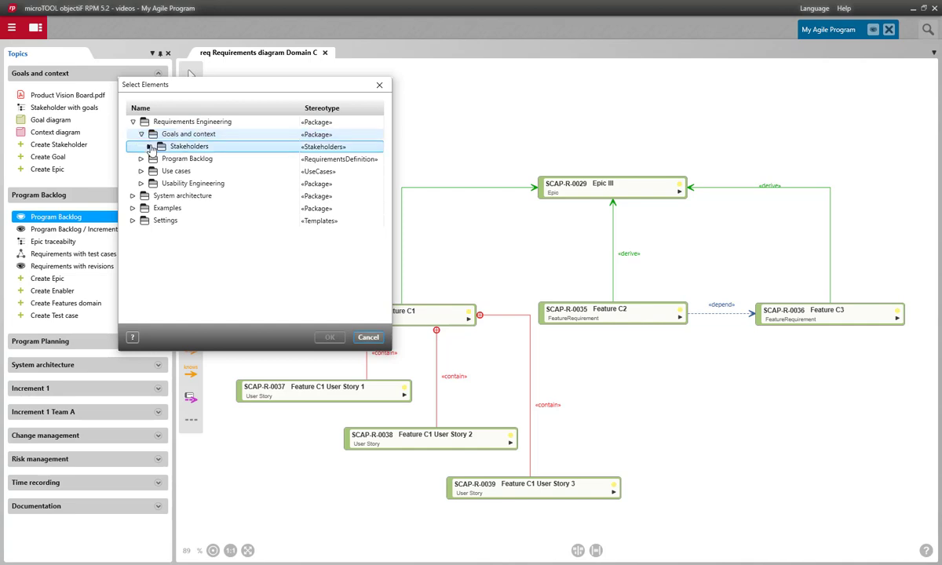
left_click(186, 159)
left_click(192, 171)
left_click(329, 337)
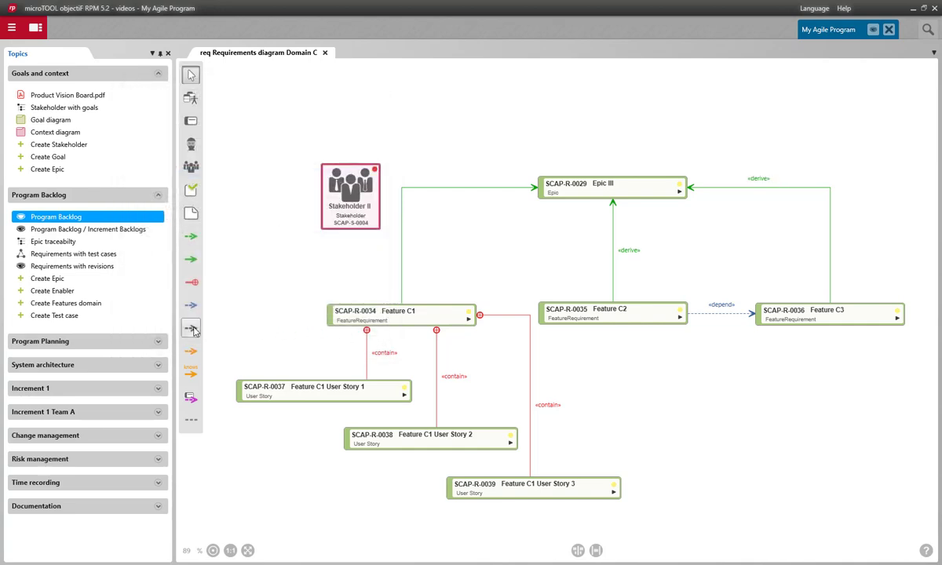
- Connect Stakeholder II to Epic III with an interested relationship
left_click(192, 329)
left_click(334, 169)
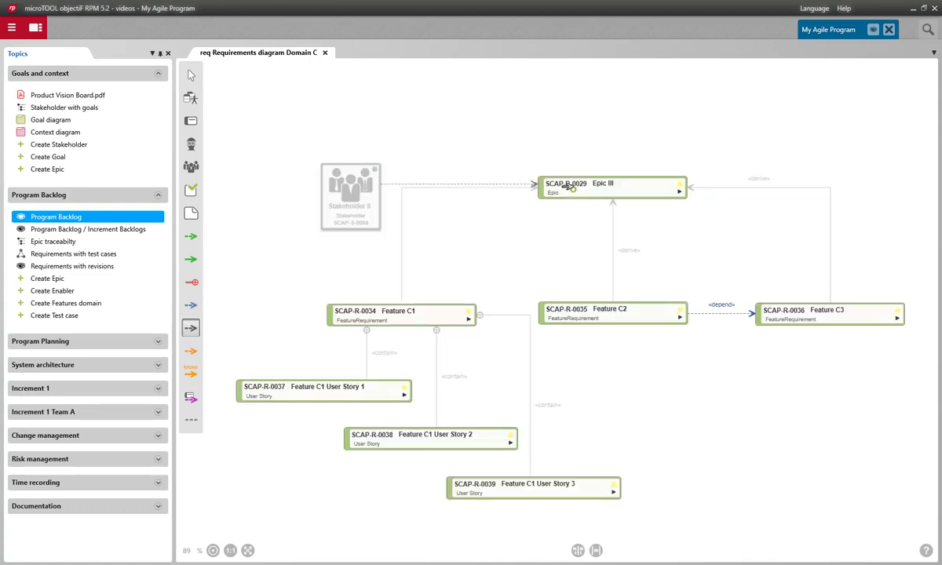
left_click(564, 185)
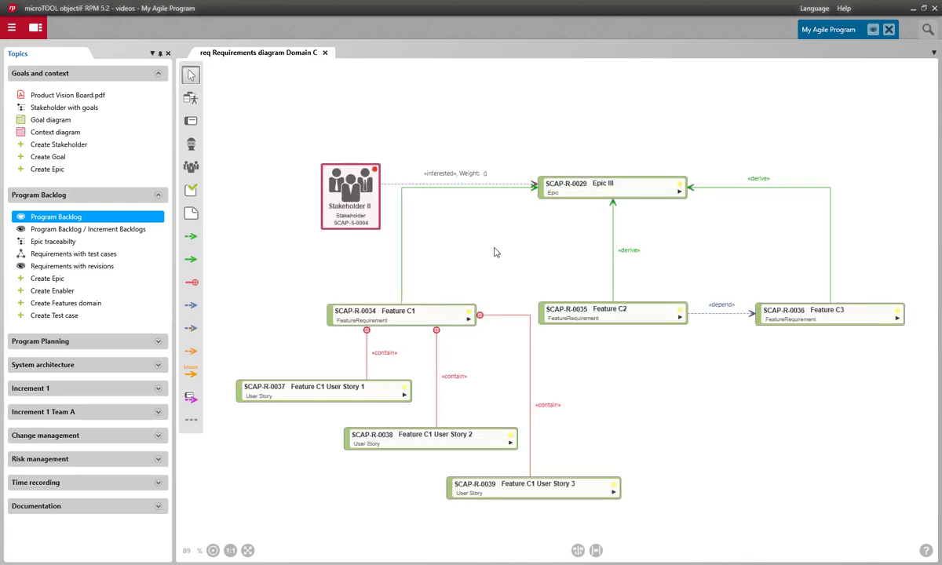
- Insert the existing persona from the Usability Engineering Personas package into the diagram, beside Feature C1
left_click(190, 97)
left_click(261, 266)
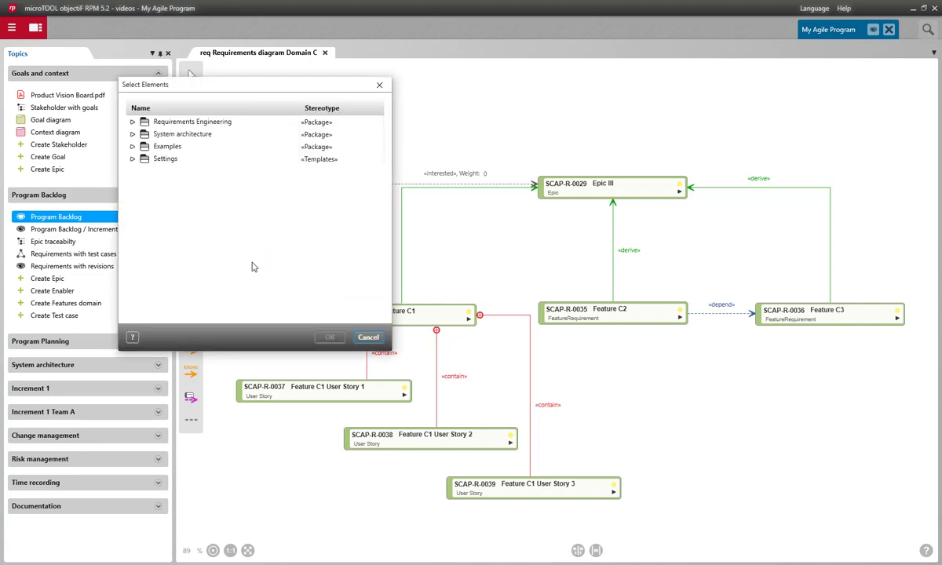
left_click(133, 123)
left_click(140, 171)
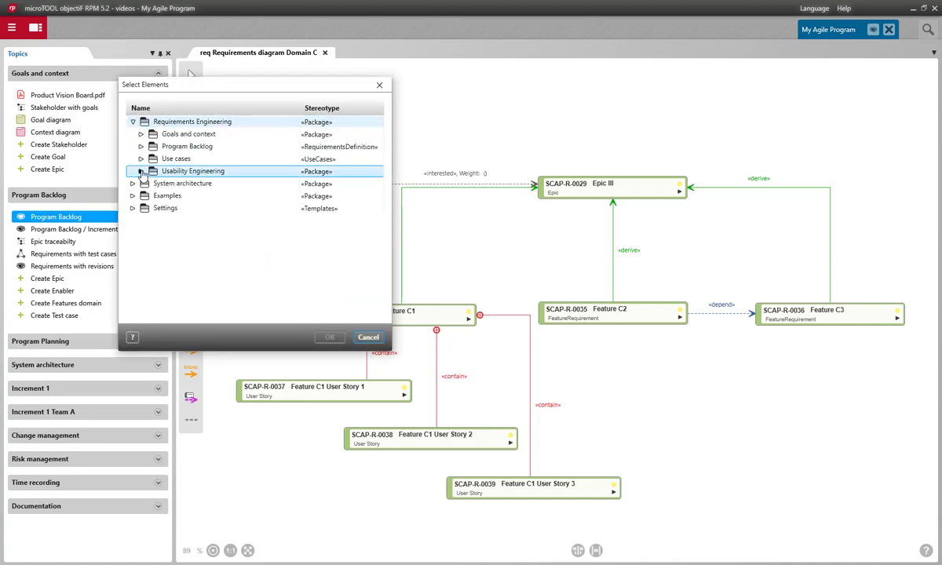
left_click(141, 171)
left_click(149, 183)
left_click(173, 196)
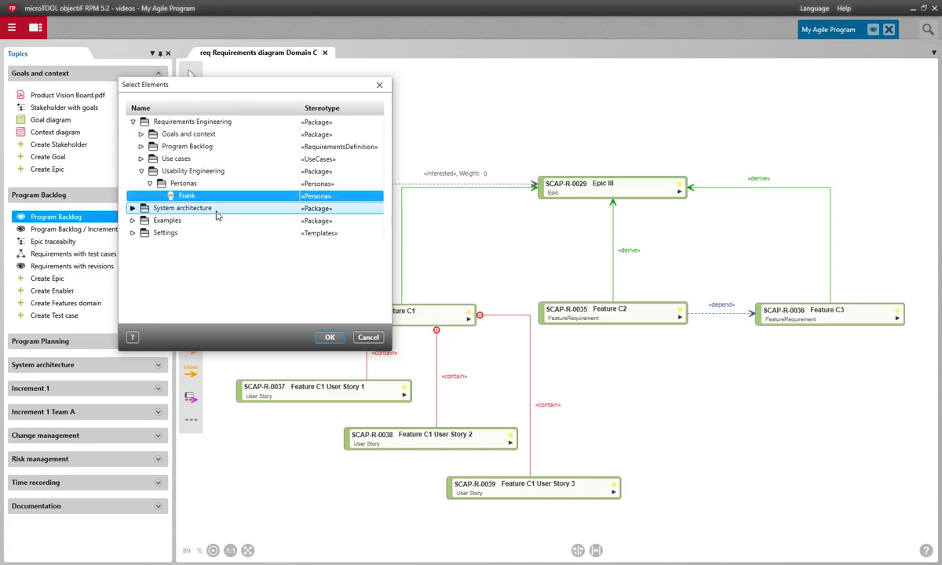
left_click(324, 336)
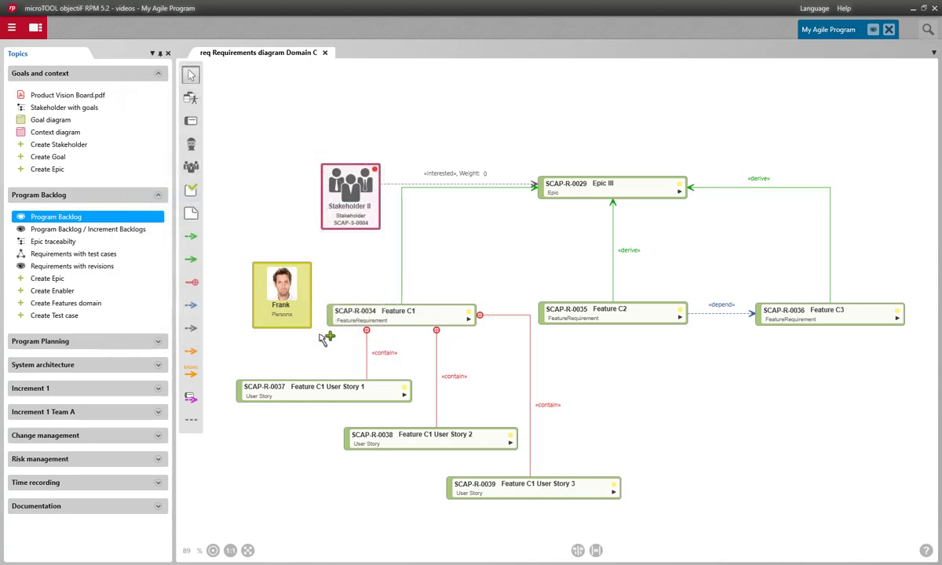
- Connect the persona to Feature C1 User Story 1 with a need relationship
left_click(190, 351)
left_click(281, 311)
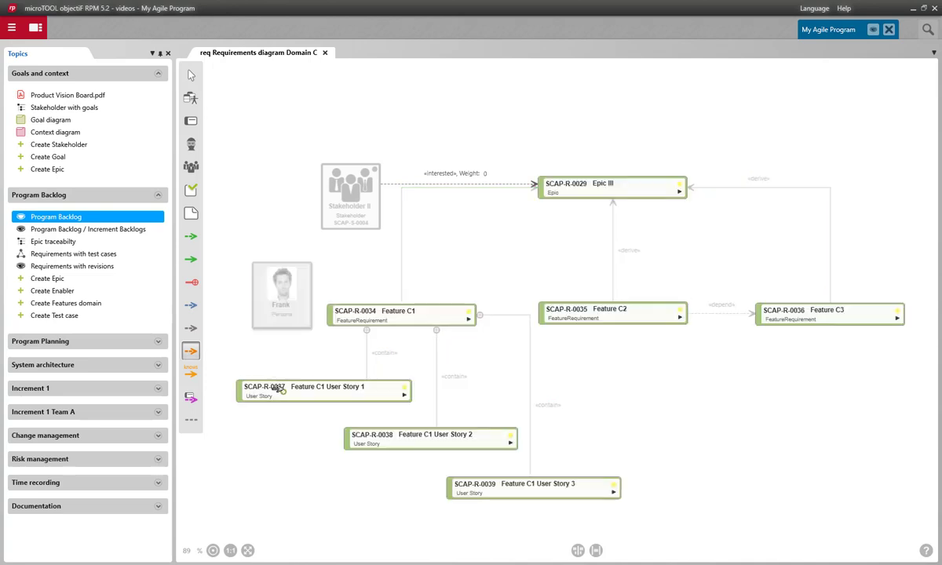
left_click(278, 390)
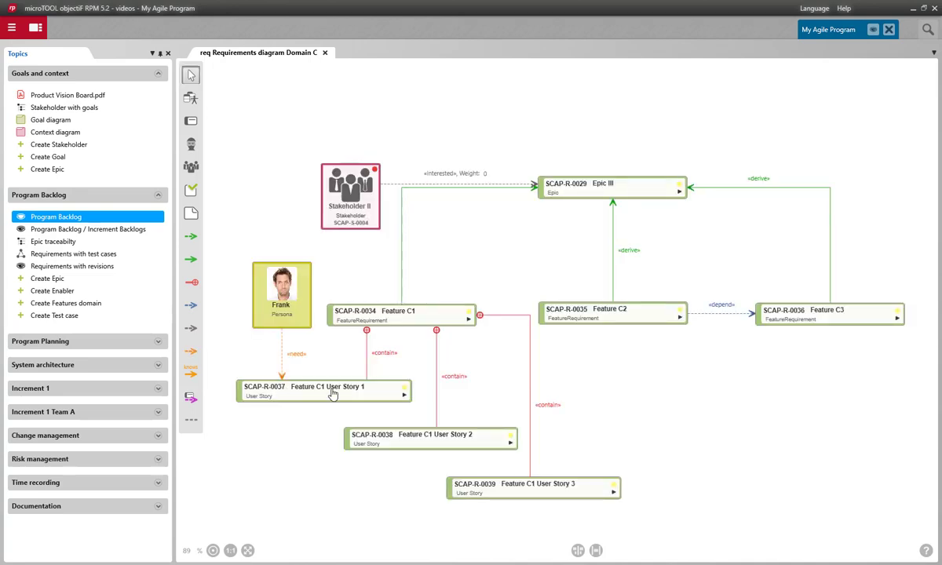
right_click(420, 260)
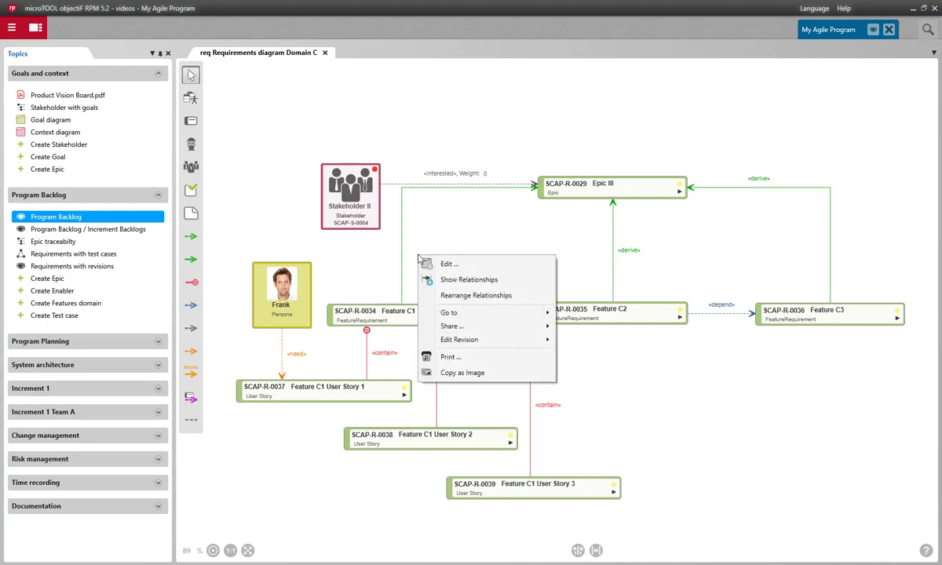
mouse_move(487, 330)
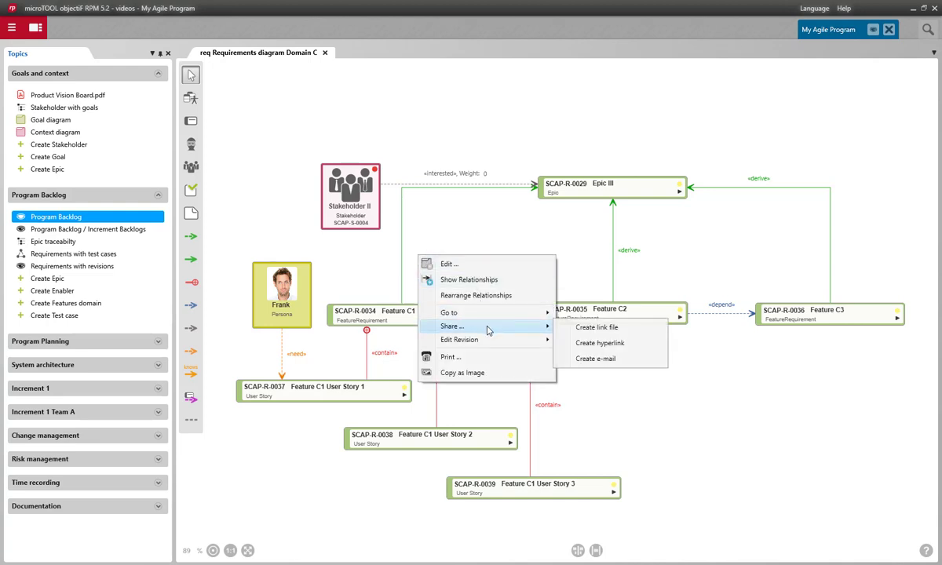
left_click(491, 247)
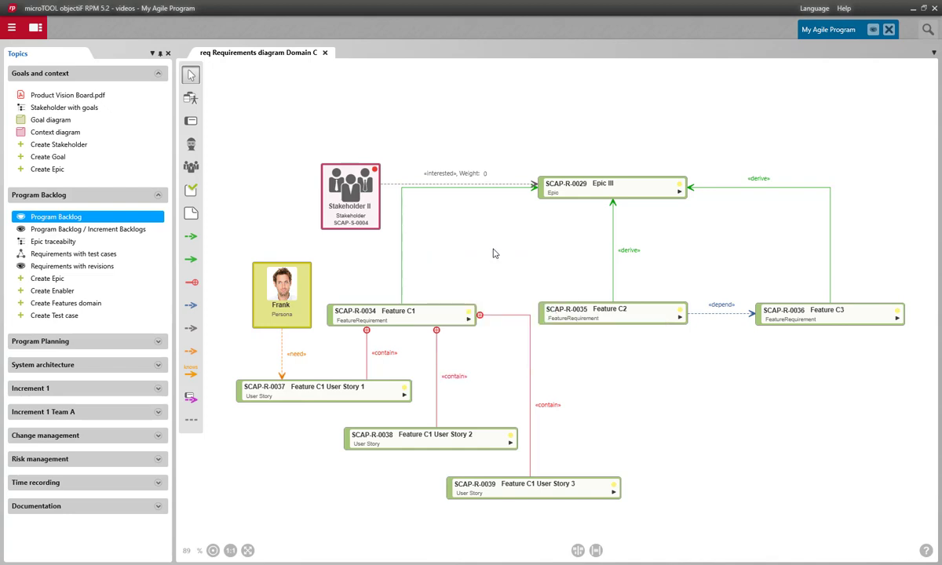
- Open the Epic traceability view and expand Epic I, Epic II, Epic III and Feature C1 to examine their derived requirements
left_click(86, 244)
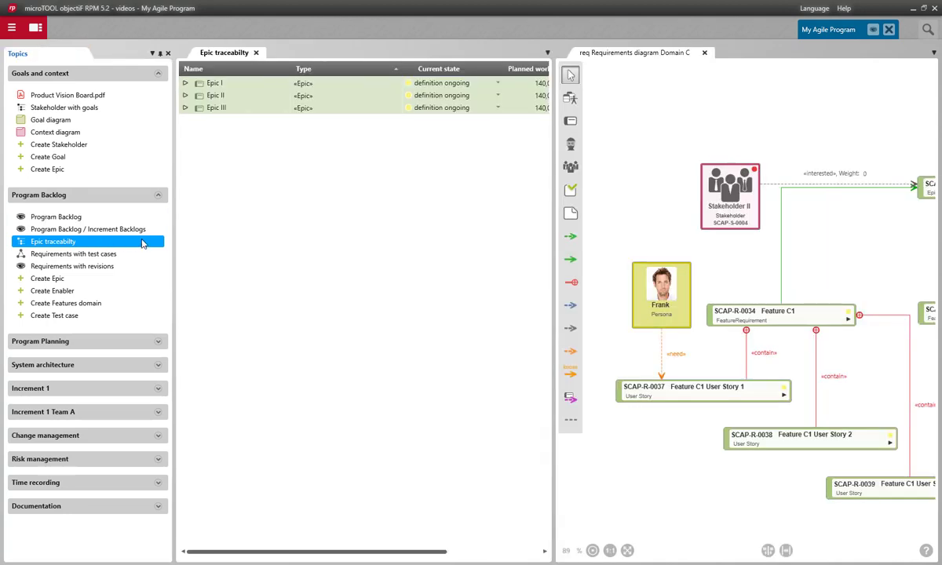
left_click(185, 84)
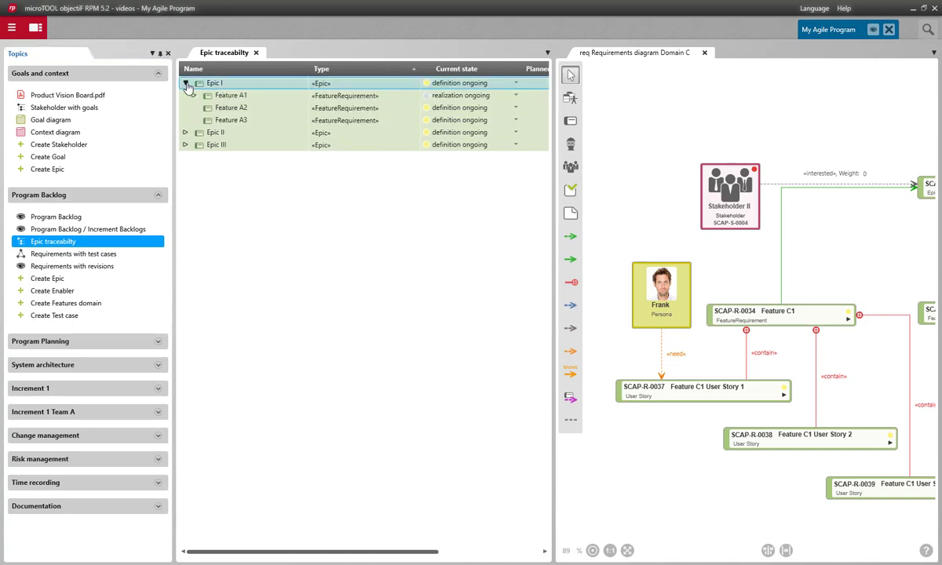
left_click(186, 132)
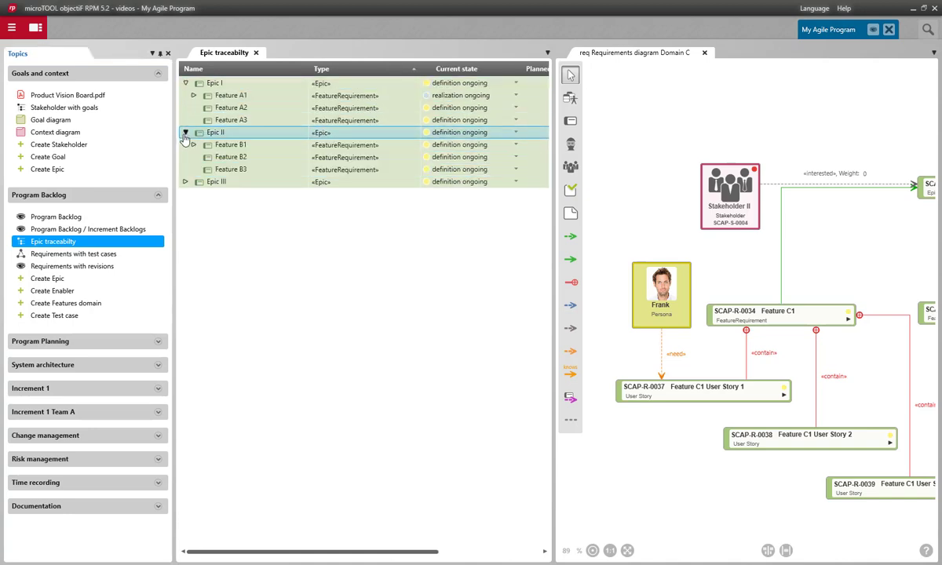
left_click(186, 182)
left_click(193, 195)
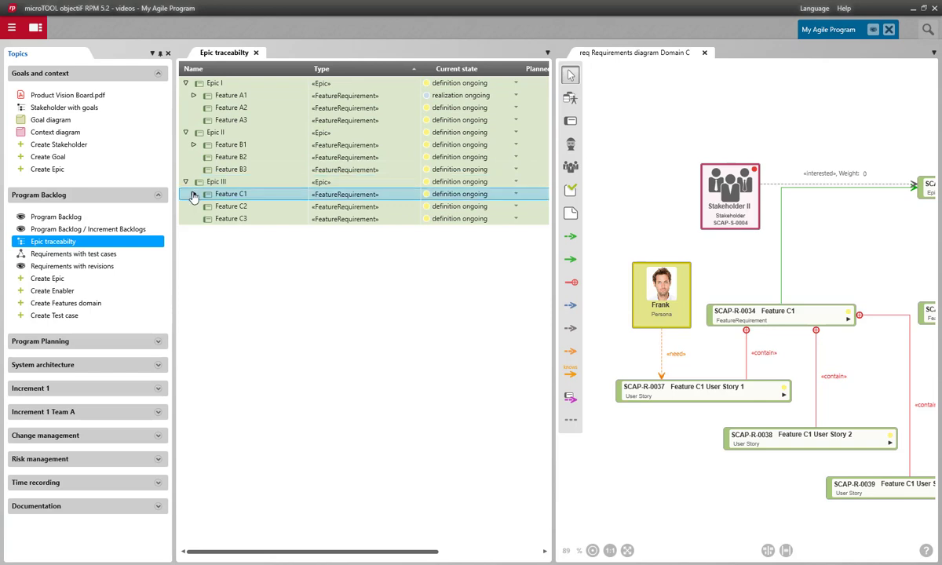